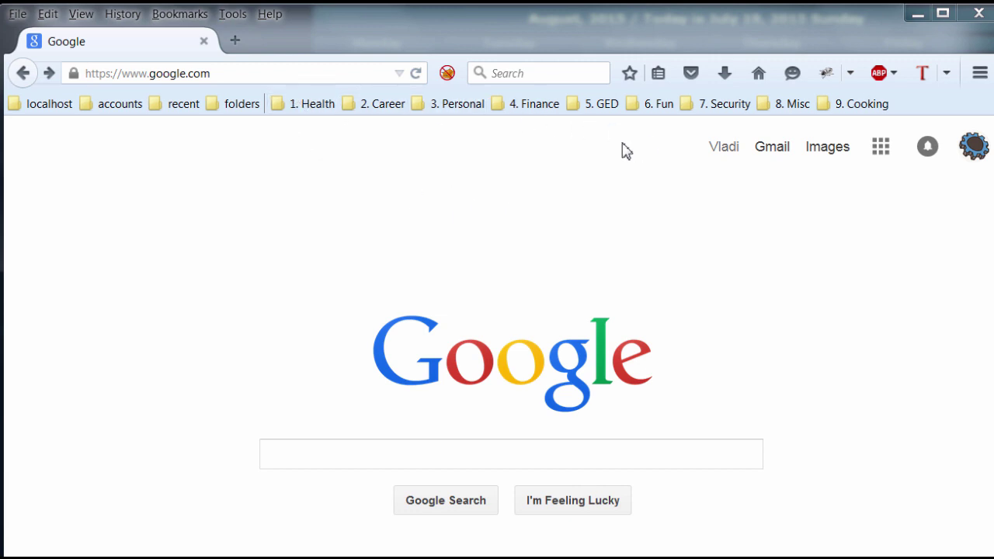
Preview the subfolders of the 1. Health and folders toolbar folders.
left_click(296, 107)
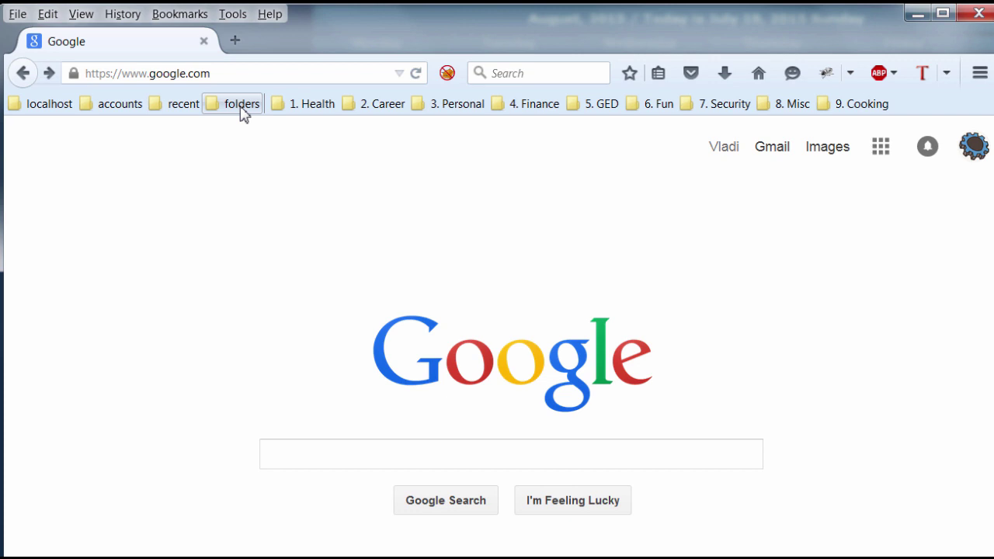
left_click(242, 113)
left_click(147, 156)
Open the Library via Show All Bookmarks and select the folders folder.
left_click(177, 17)
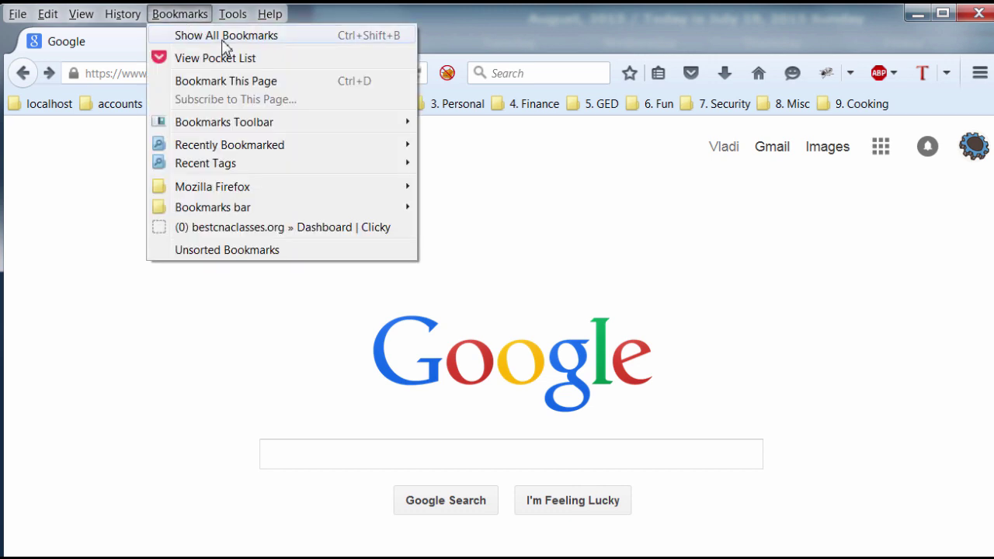
left_click(324, 324)
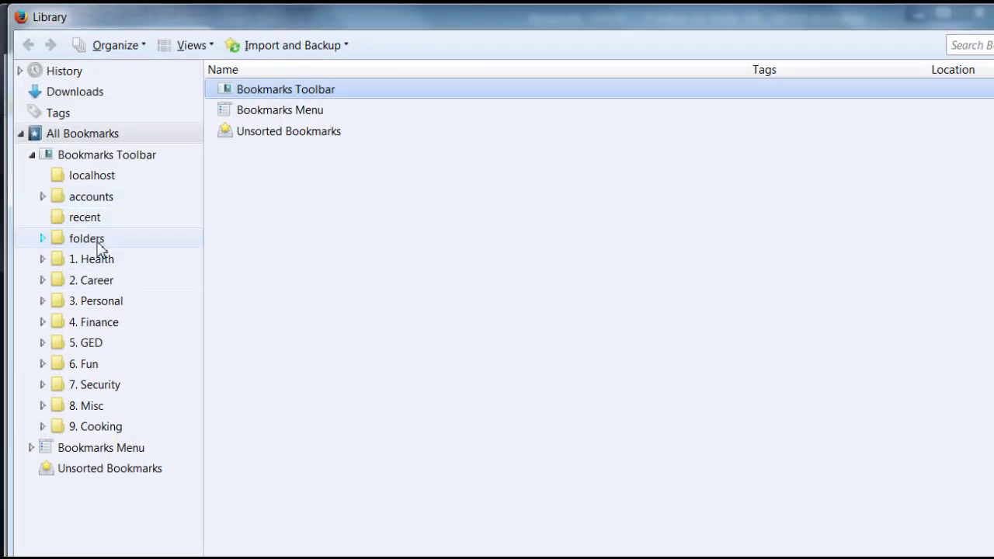
left_click(86, 239)
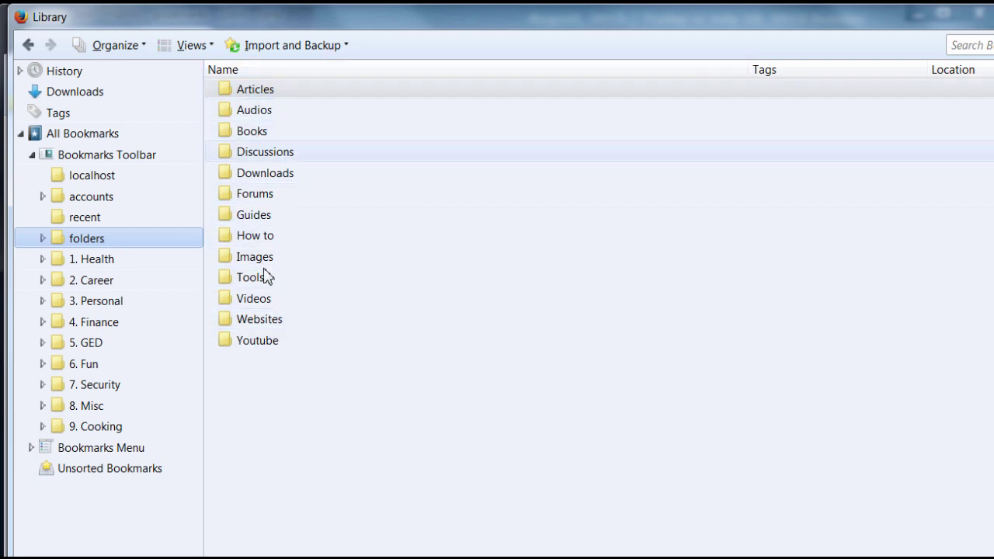
key("Tab")
key("Down")
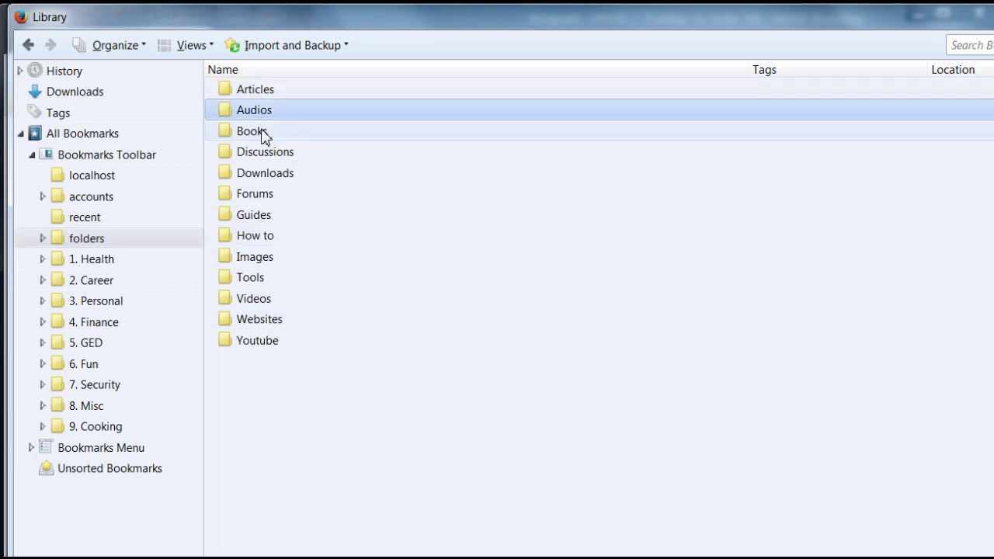
key("Down")
key("Down")
key("Down")
key("Down")
key("Down")
key("Down")
key("Down")
key("Down")
key("Down")
key("Down")
key("Home")
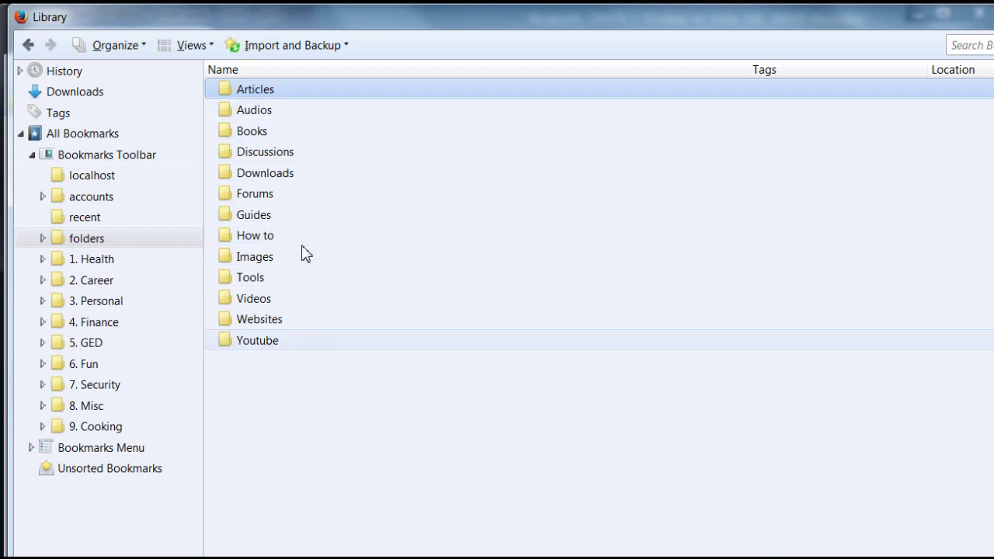
left_click(298, 135)
left_click(287, 175)
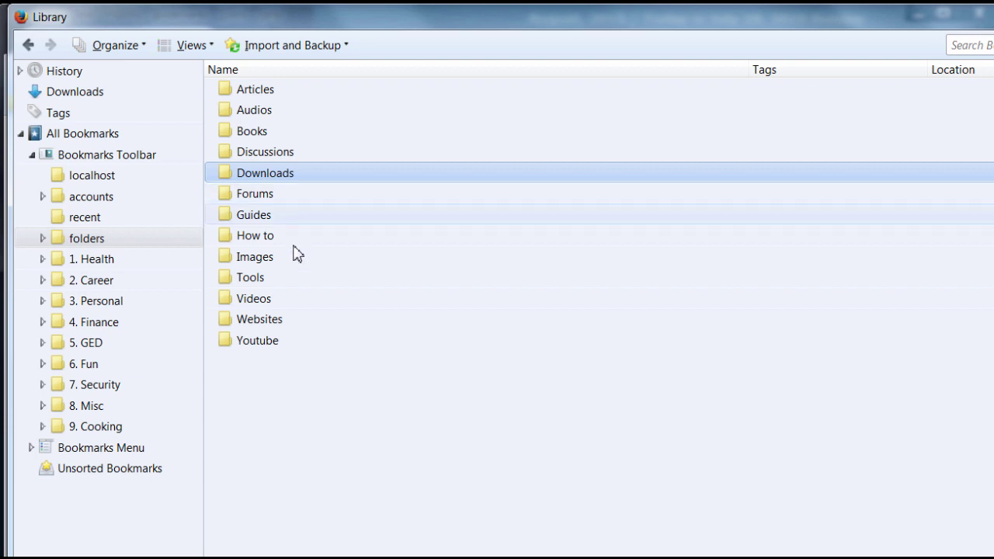
left_click(290, 321)
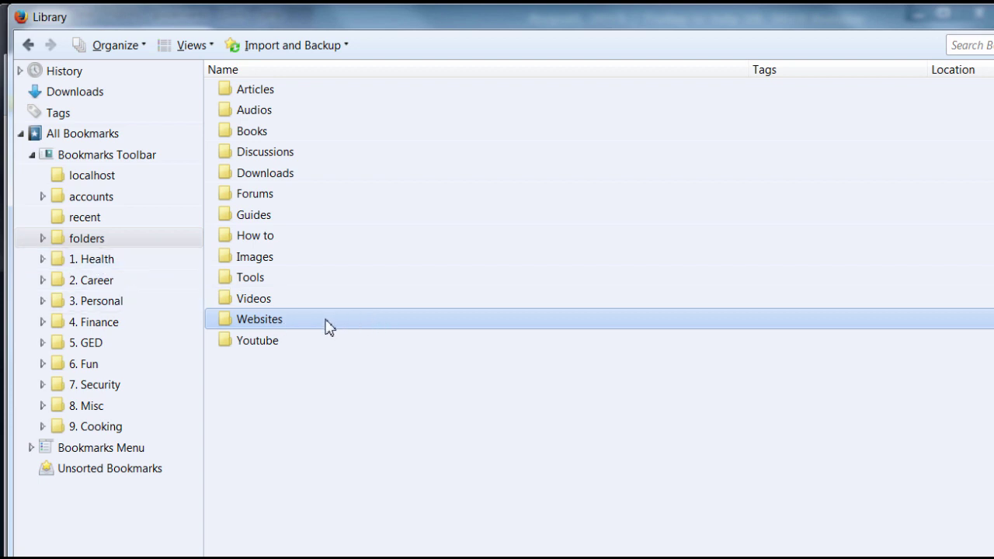
left_click(277, 91)
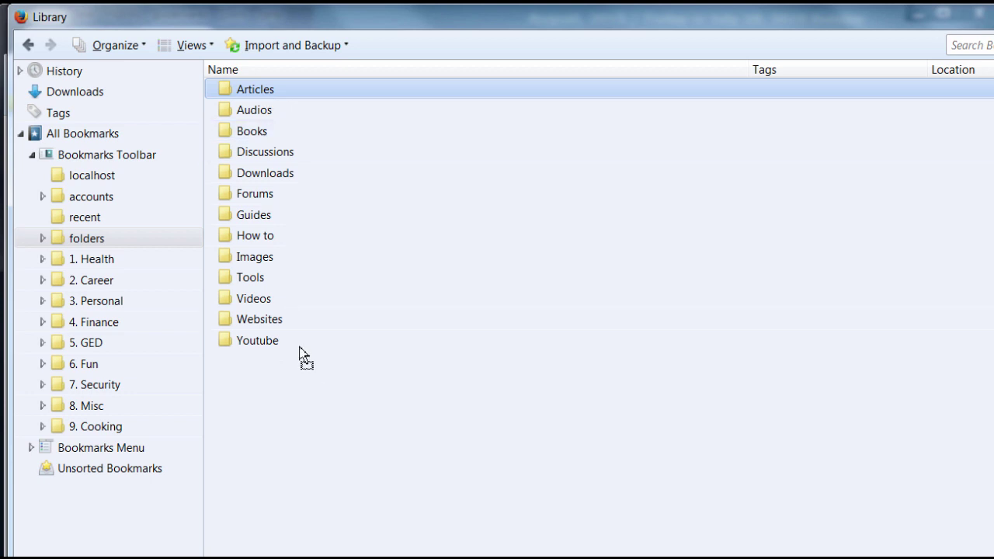
Drag Articles below Guides, then move it back to the top of the list.
left_click_drag(270, 233, 280, 240)
left_click_drag(277, 229, 277, 228)
left_click_drag(274, 81, 273, 100)
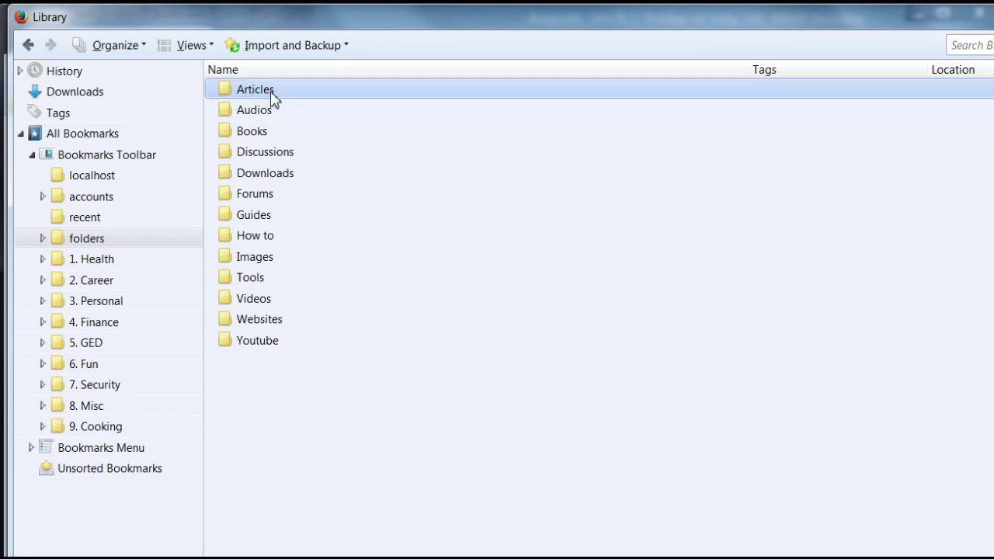
Select all thirteen subfolders, Articles through Youtube, and copy them.
left_click(259, 346, "shift")
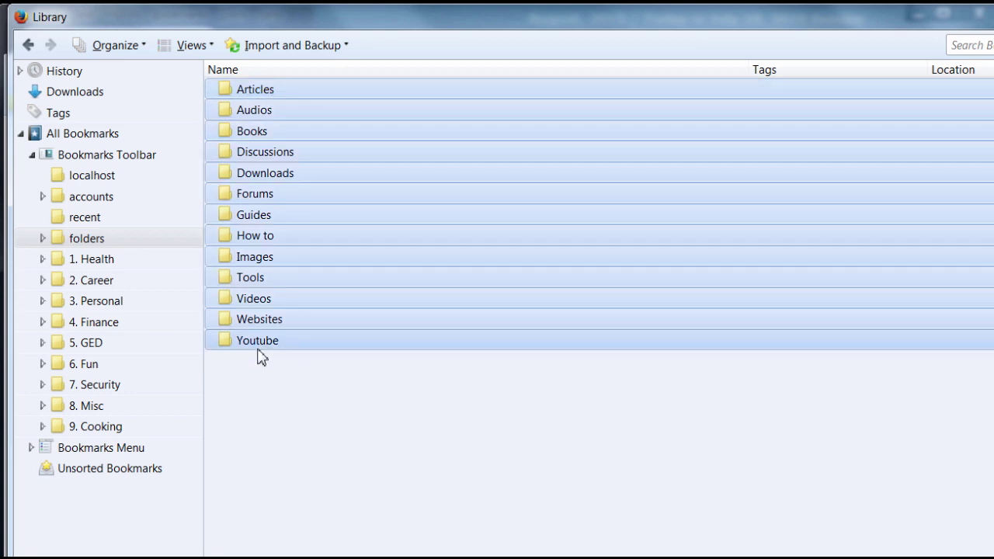
right_click(278, 180)
left_click(340, 279)
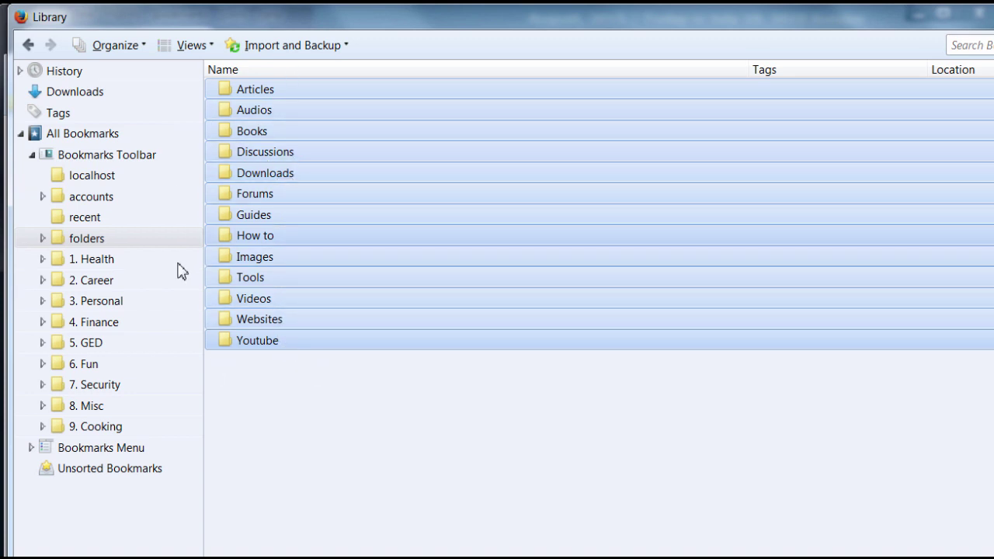
Browse 1. Health, 3. Personal, 4. Finance, 6. Fun and the folders folder.
left_click(109, 266)
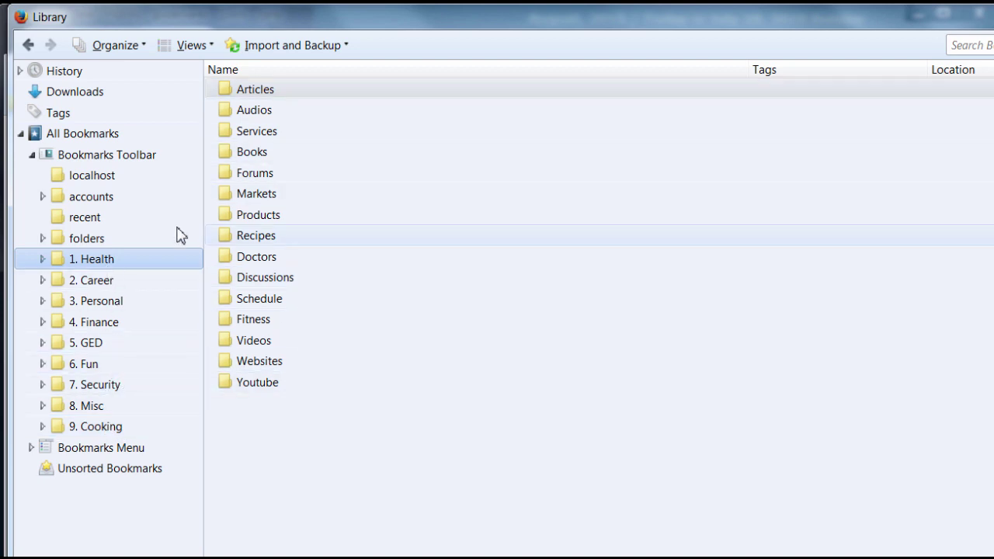
left_click(102, 303)
left_click(99, 321)
left_click(91, 363)
left_click(99, 261)
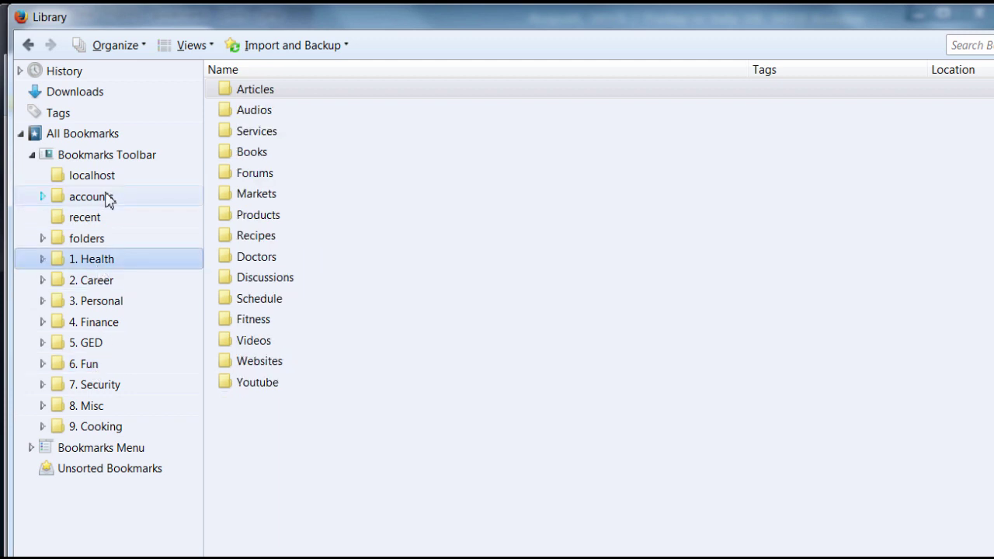
left_click(98, 238)
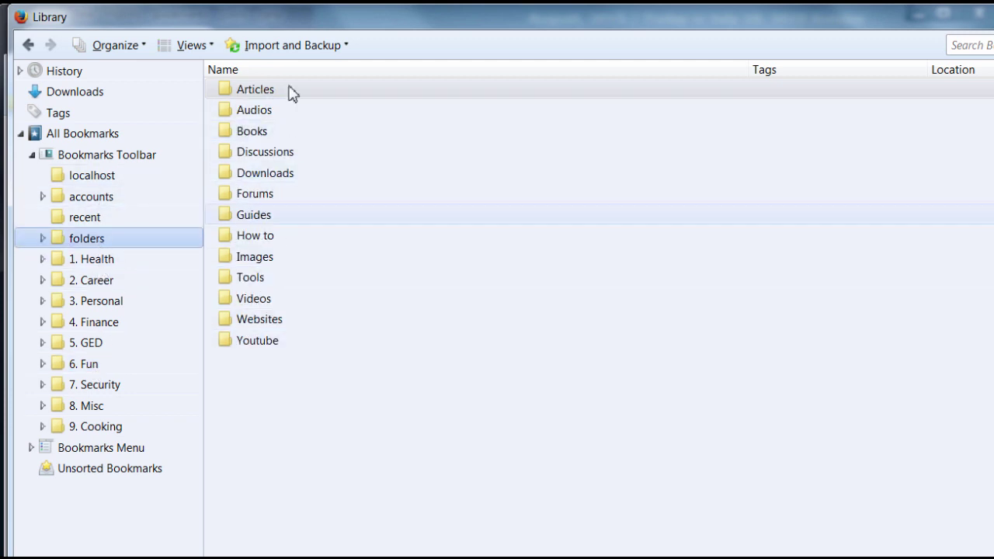
Step through each category folder from 1. Health down to 9. Cooking.
left_click(108, 260)
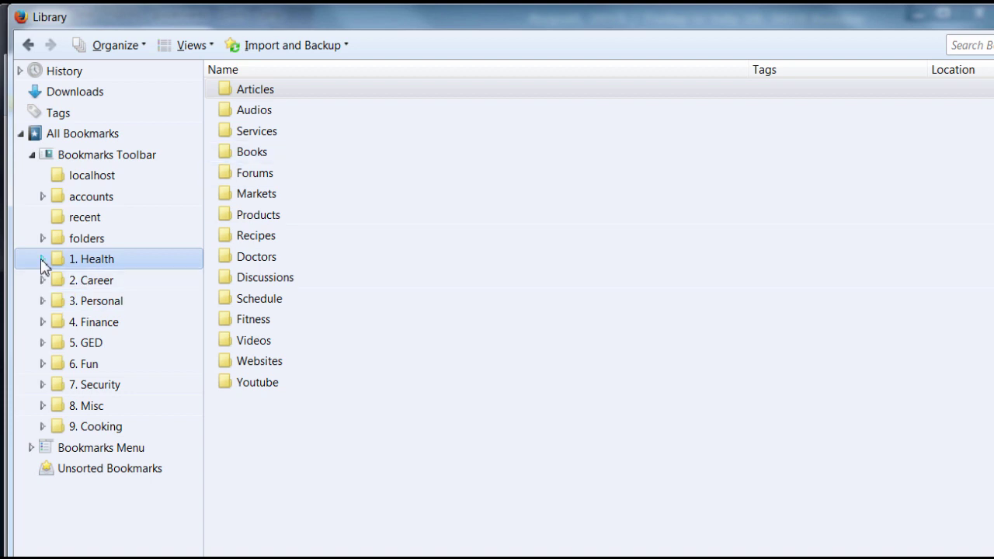
left_click(99, 281)
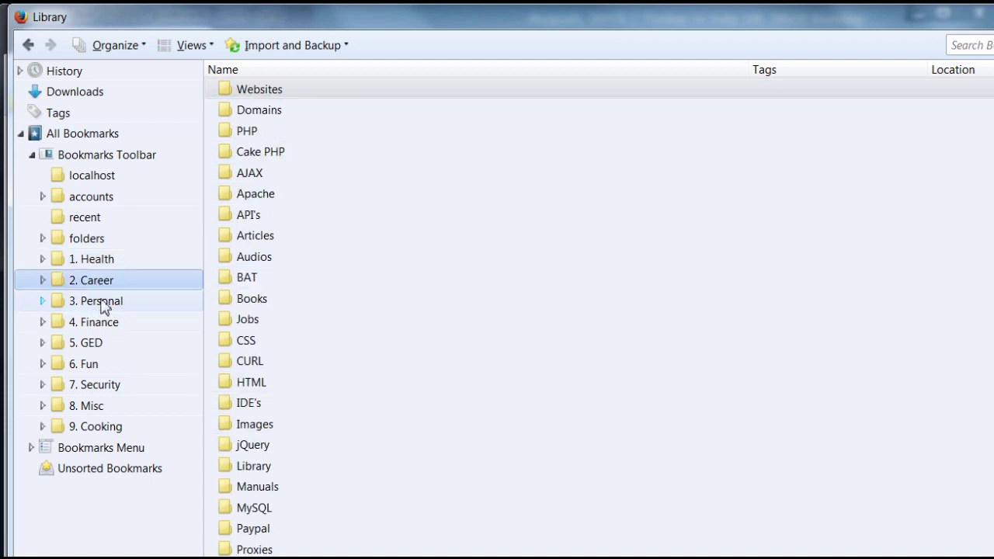
left_click(102, 302)
left_click(100, 322)
left_click(100, 343)
left_click(103, 364)
left_click(104, 385)
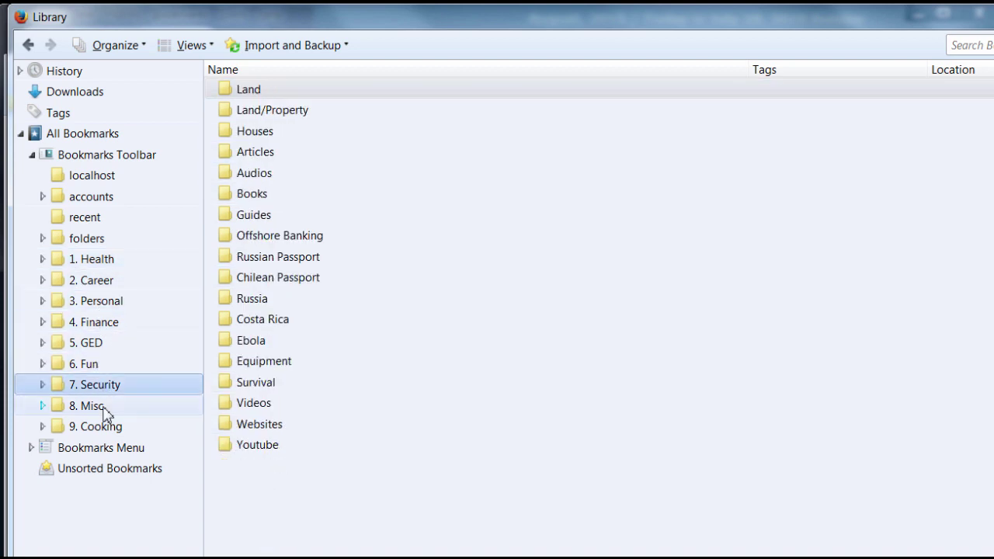
left_click(102, 405)
left_click(101, 427)
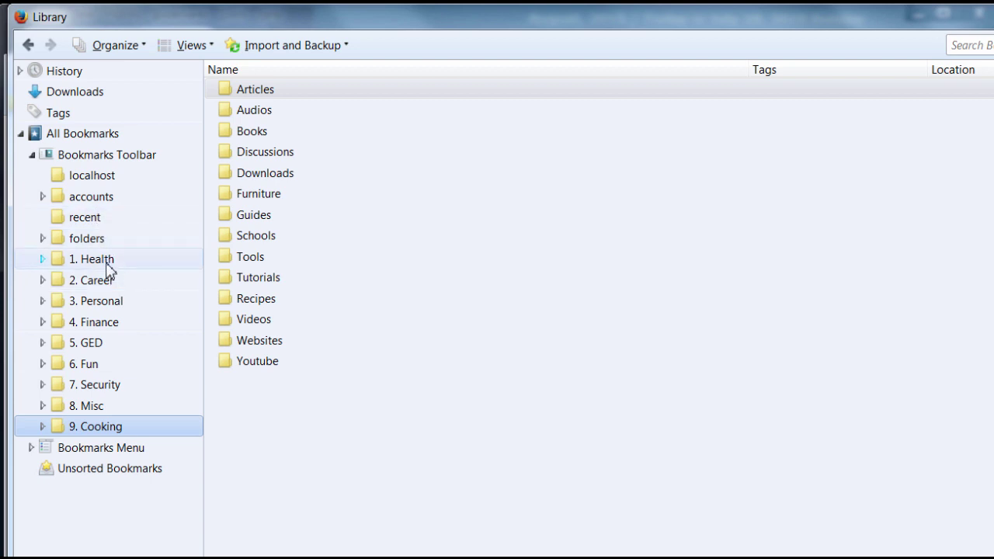
Return to 1. Health's subfolders and enlarge the Library window to show the details pane.
left_click(107, 261)
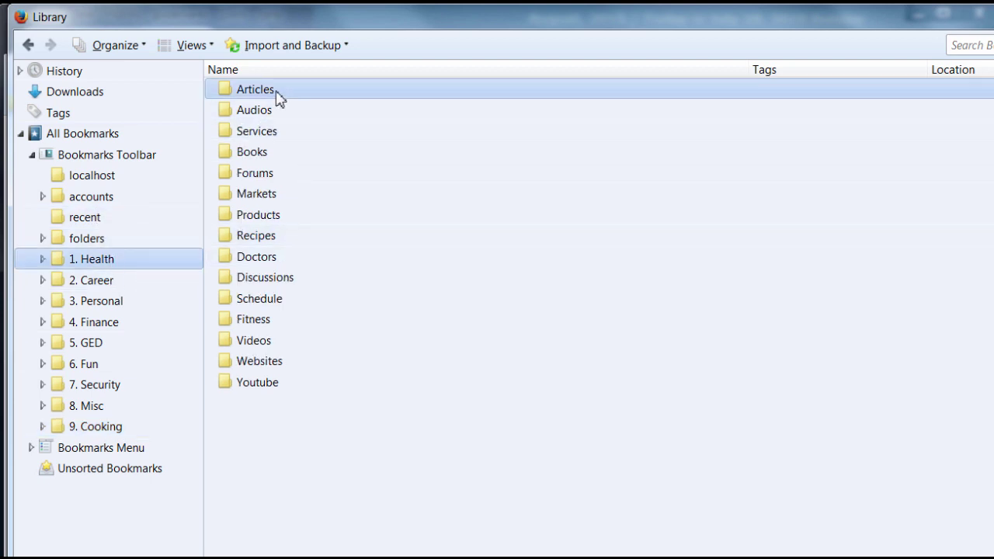
left_click_drag(279, 96, 109, 252)
left_click(108, 244)
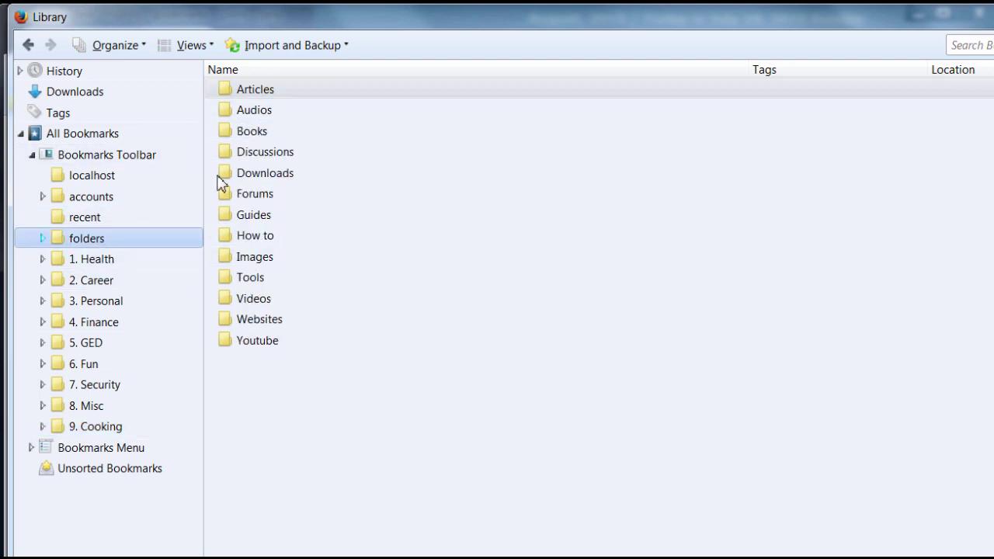
left_click(138, 260)
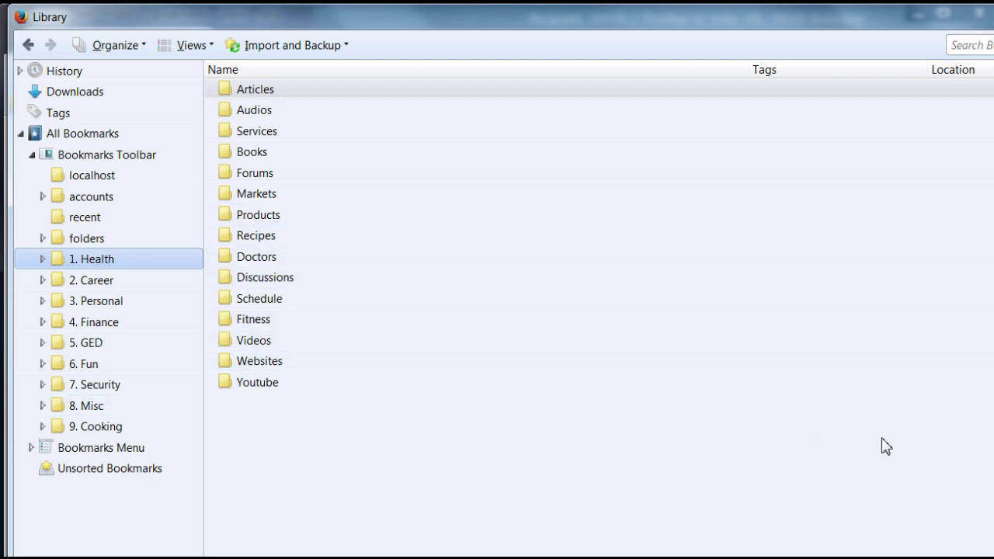
left_click_drag(993, 557, 976, 542)
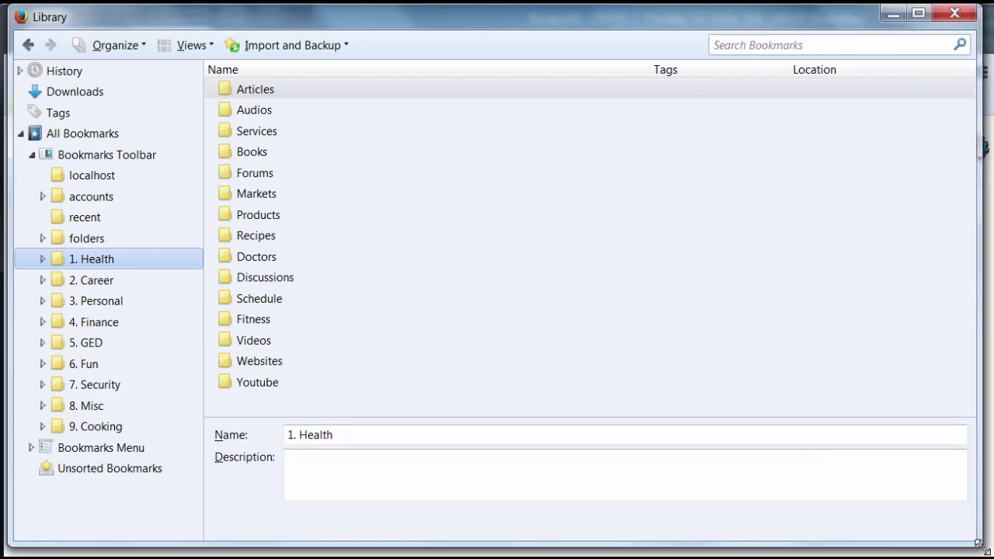
Close the Library and show 1. Health's Websites bookmarks, such as caloriecount.com and naturalnews.com.
left_click(967, 17)
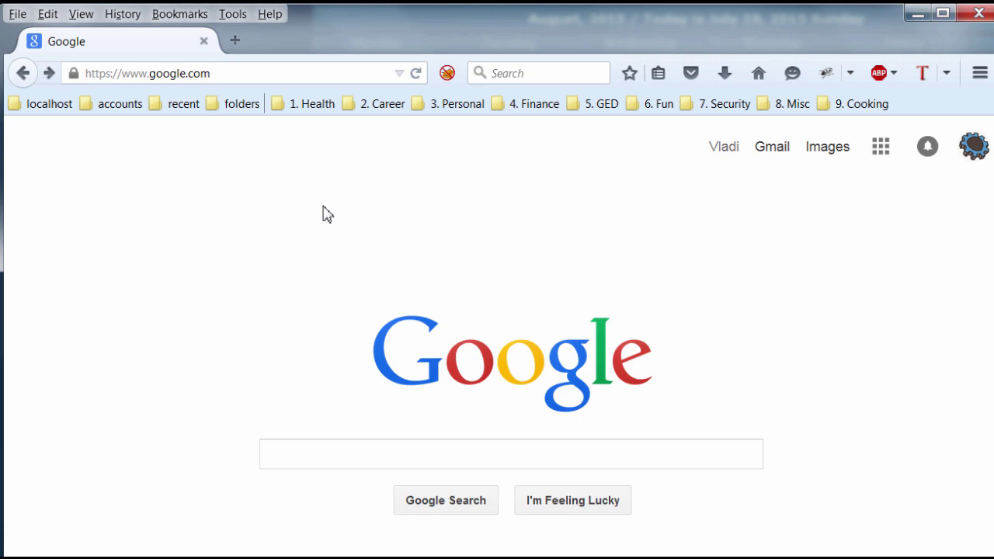
left_click(311, 104)
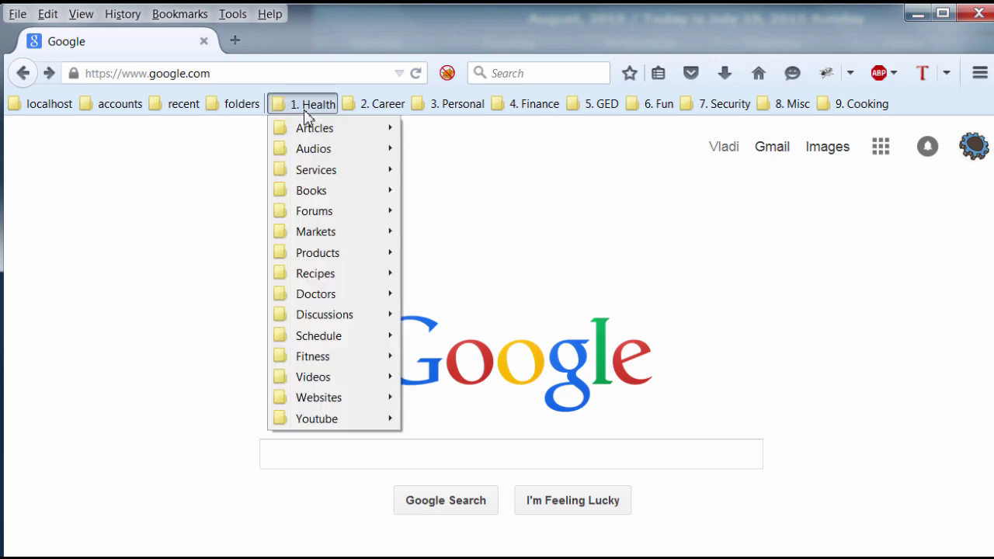
mouse_move(361, 405)
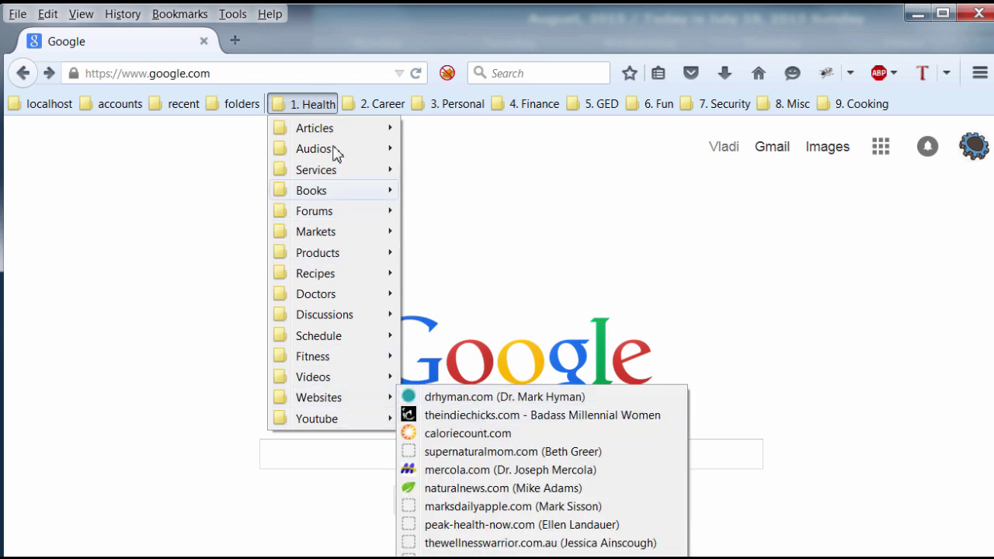
Browse 1. Health's Articles, Fasting, Discussions and Markets submenus, ending on Fitness's ten workout bookmarks.
mouse_move(334, 134)
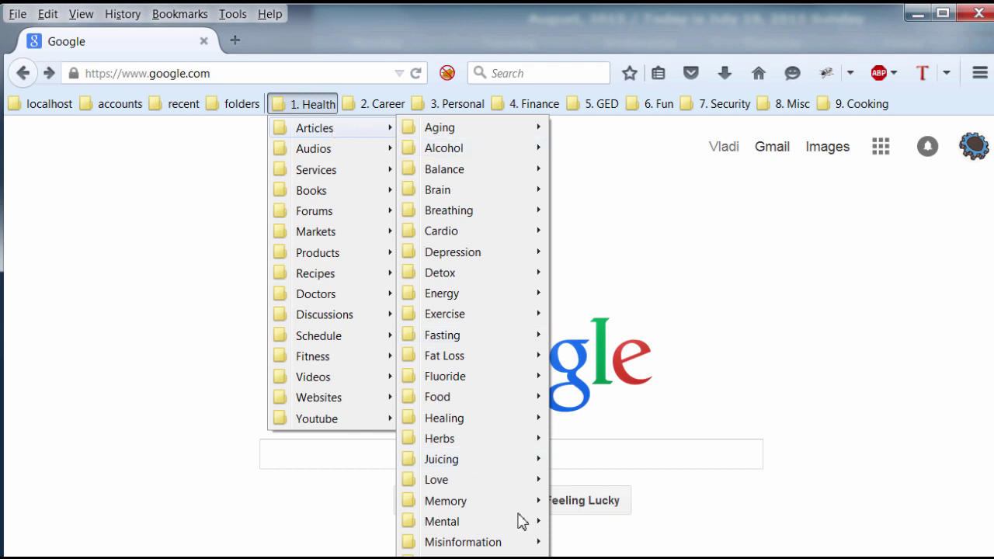
mouse_move(454, 104)
mouse_move(310, 104)
mouse_move(466, 148)
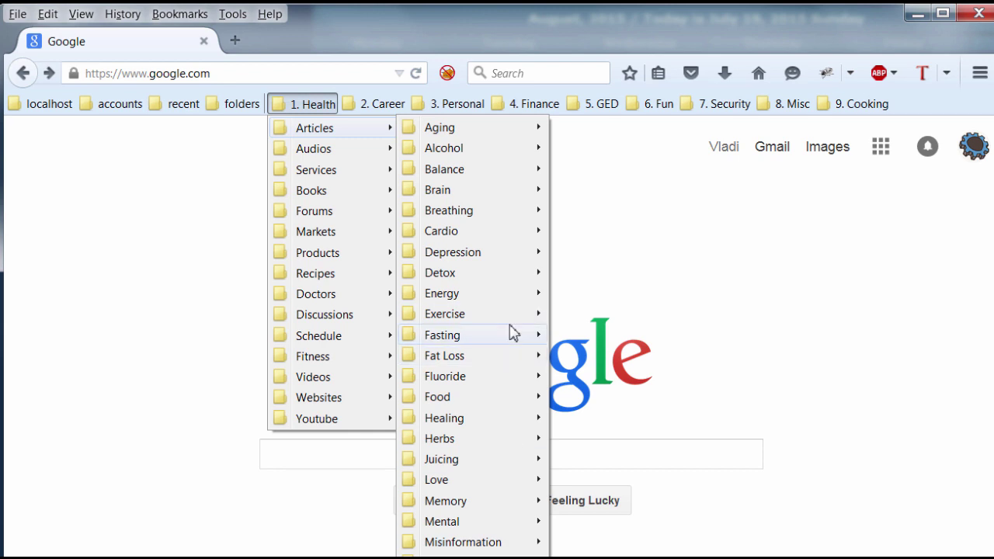
mouse_move(512, 333)
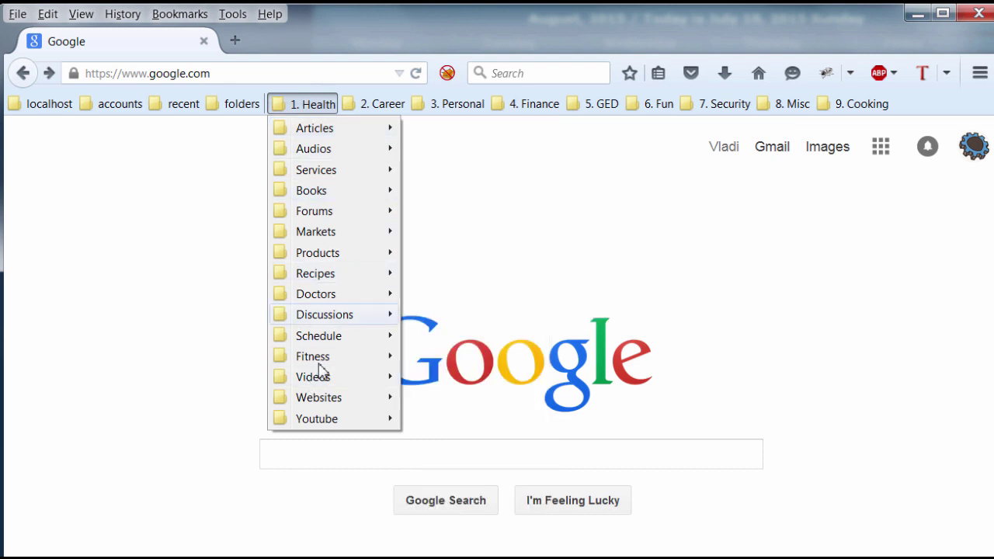
mouse_move(328, 325)
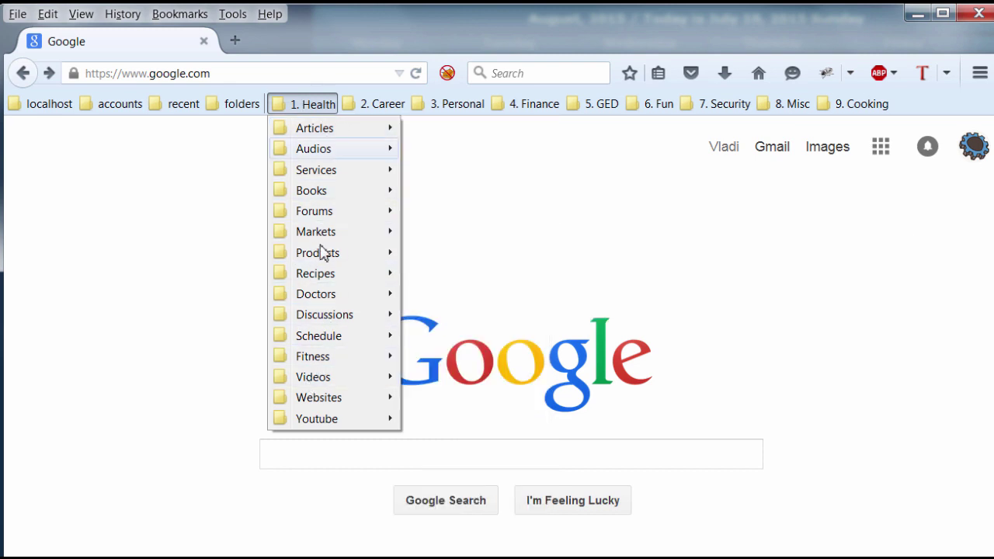
mouse_move(334, 240)
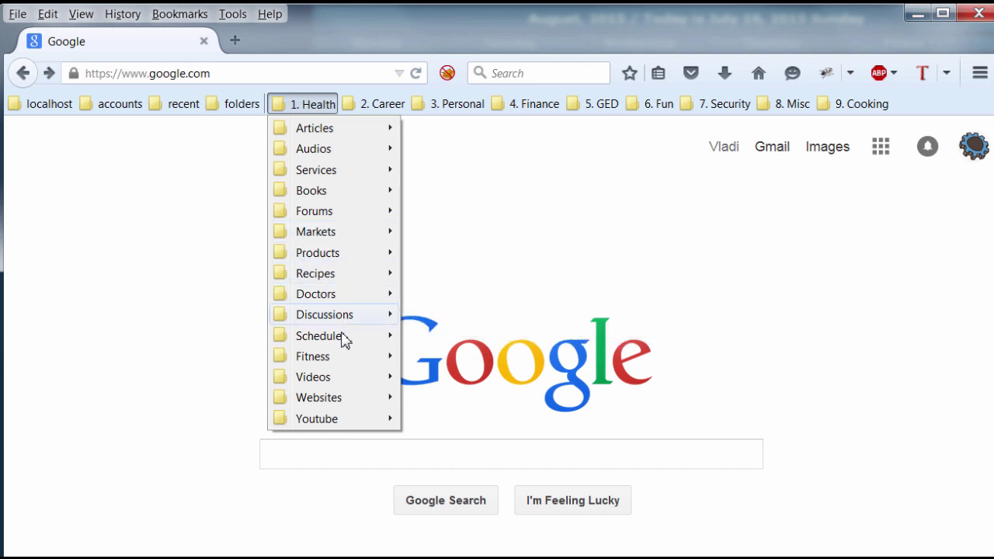
mouse_move(340, 358)
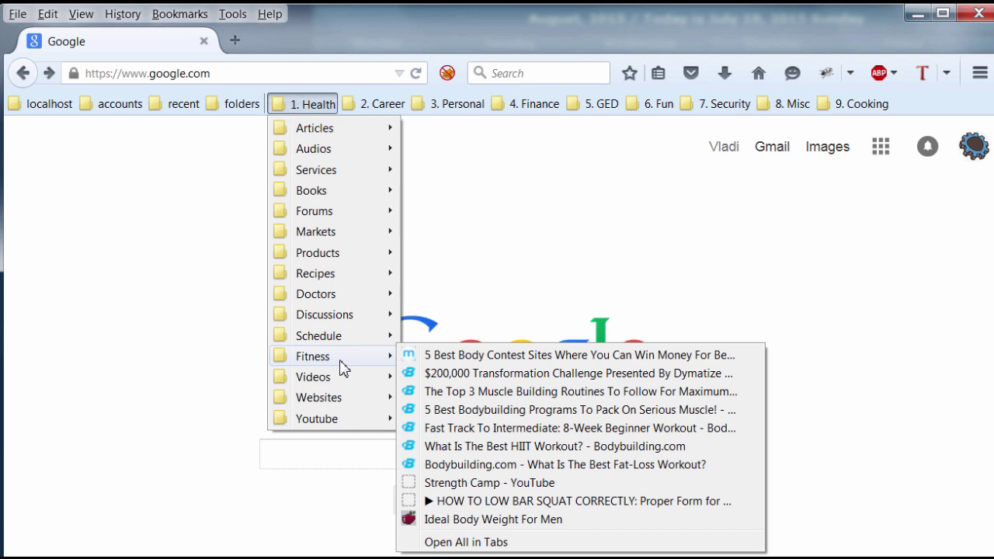
Open the Library and copy all 13 subfolders of folders, Articles through Youtube.
left_click(173, 17)
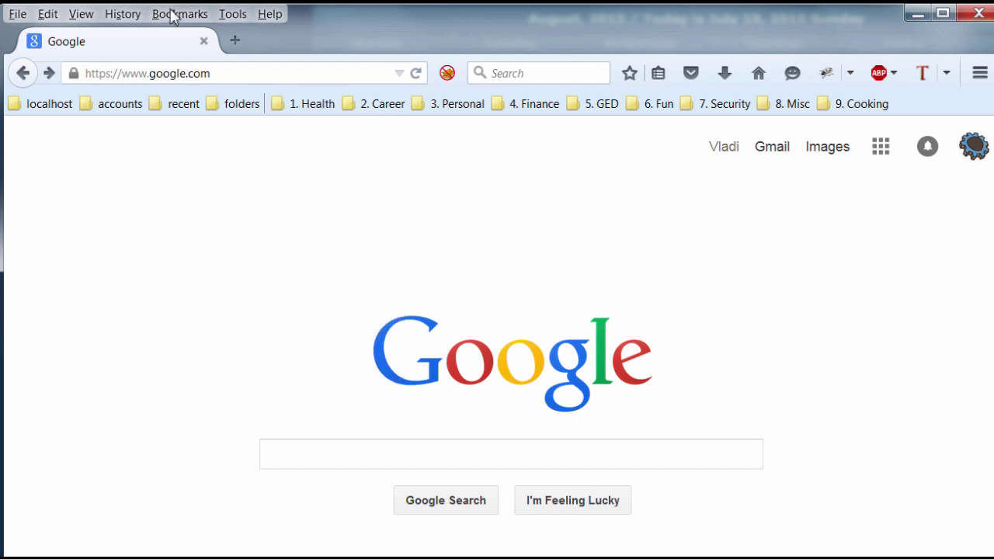
left_click(172, 17)
left_click(184, 32)
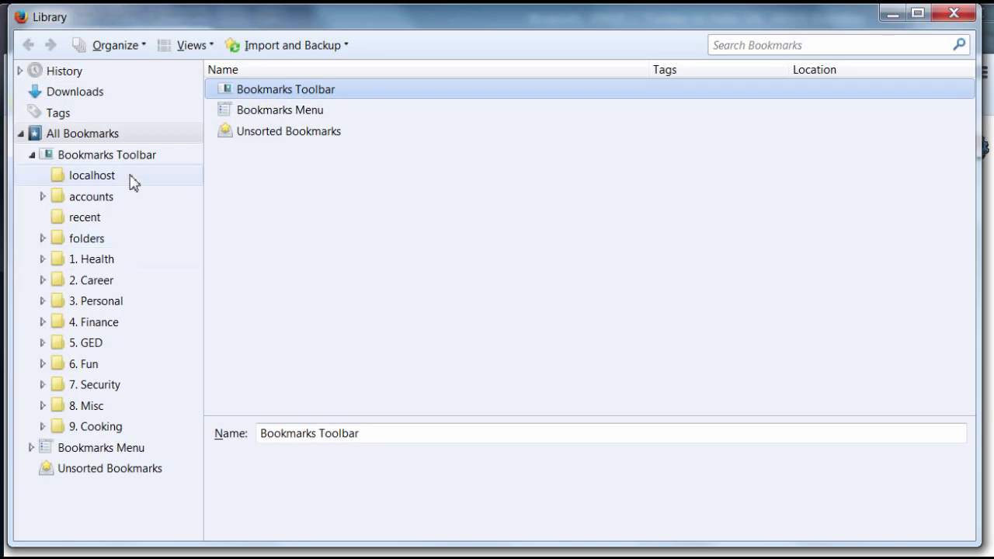
left_click(82, 239)
key("Tab")
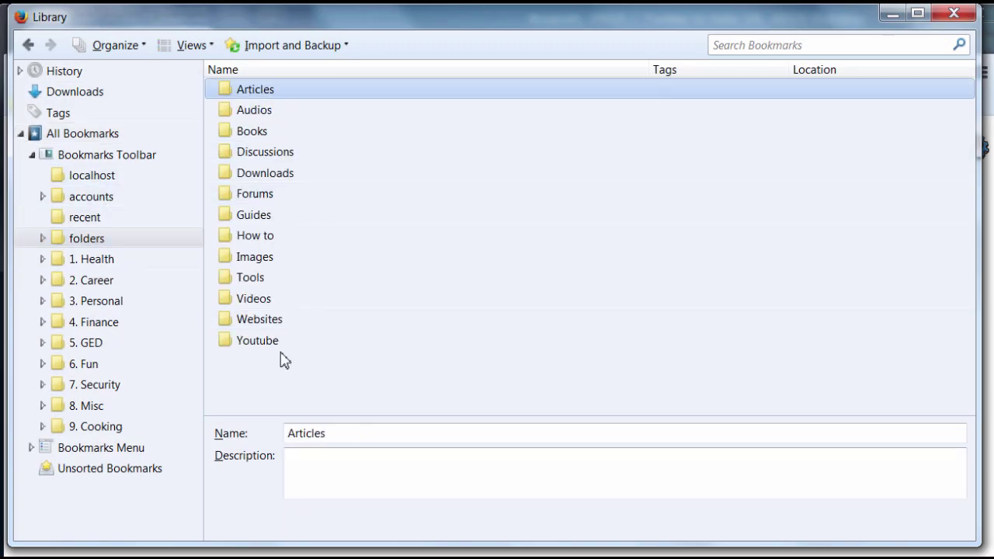
right_click(268, 256)
left_click(244, 342)
left_click(256, 88, "shift")
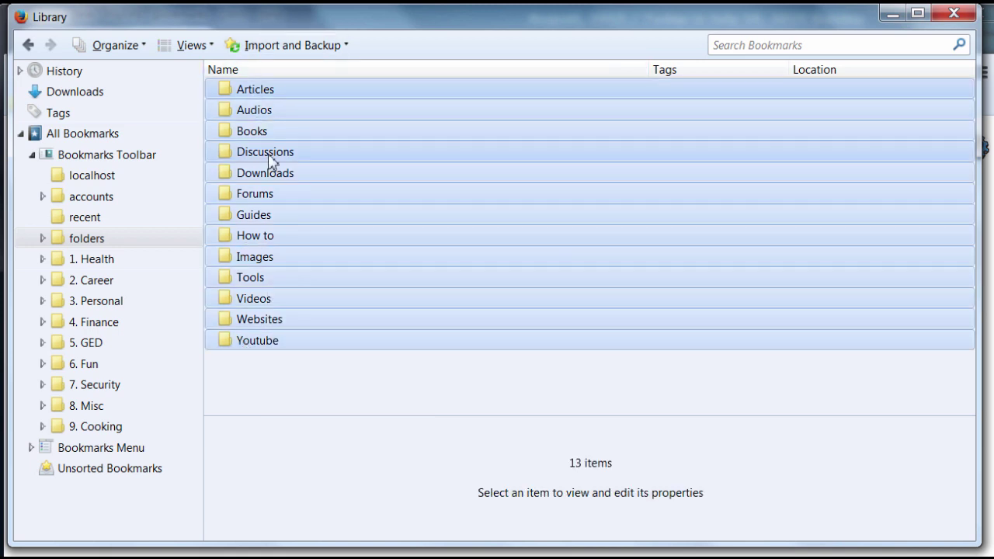
right_click(268, 159)
left_click(330, 245)
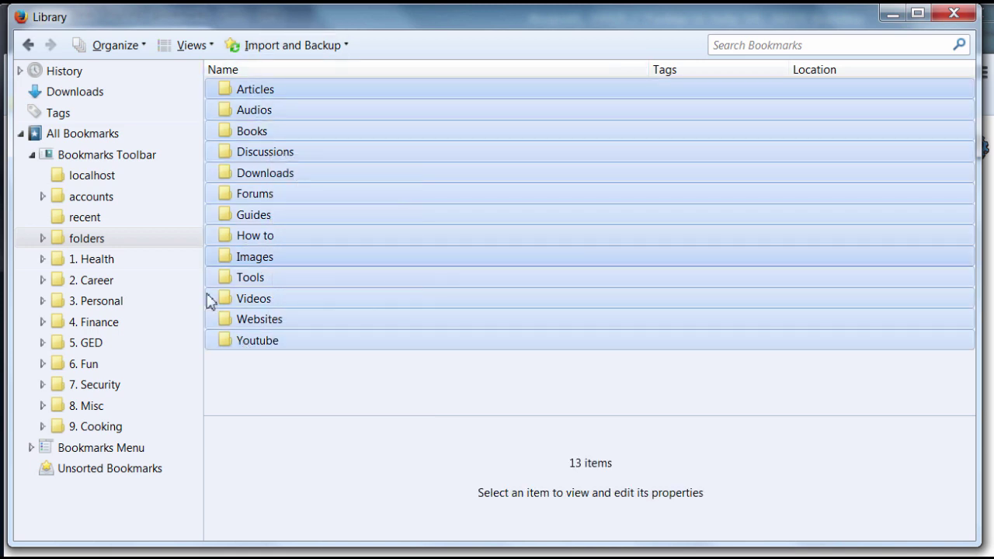
Paste the 13 folders into 1. Health's Fitness folder.
double_click(95, 261)
scroll(120, 416, "down", 2)
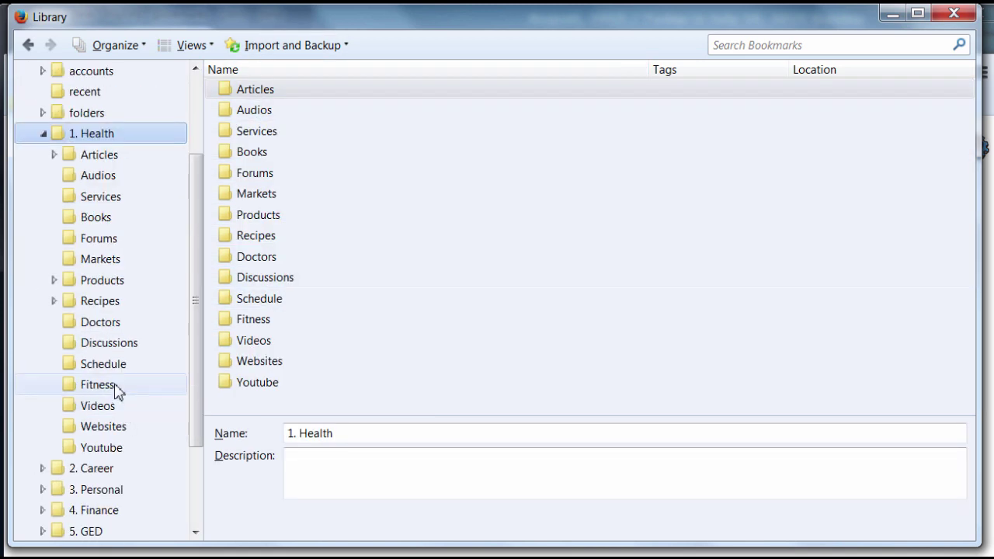
left_click(98, 385)
right_click(292, 335)
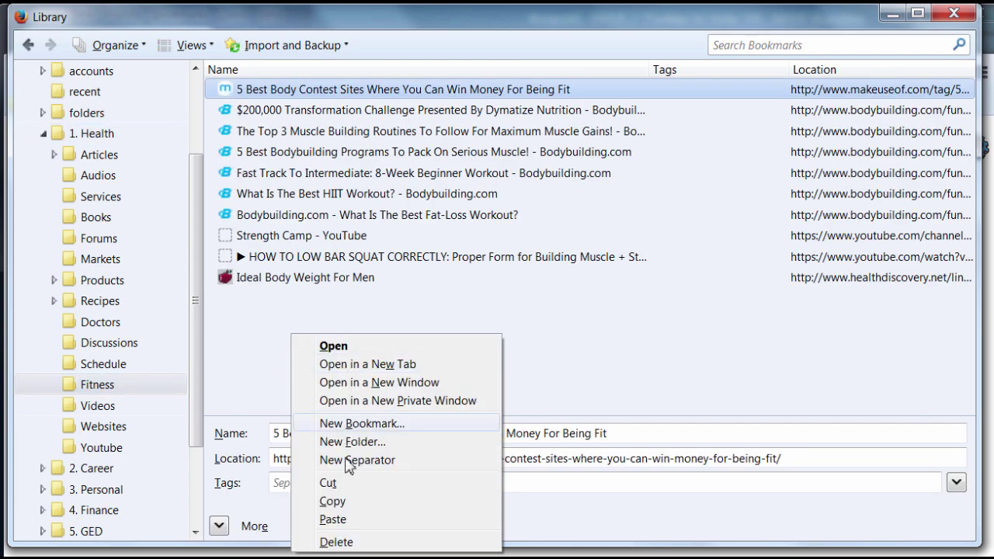
left_click(359, 517)
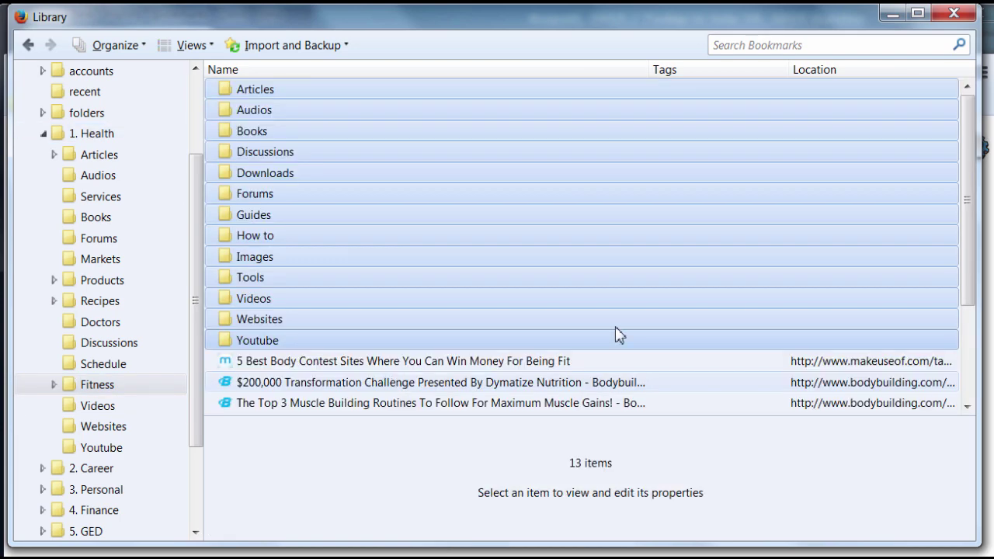
Move seven Fitness bookmarks into the Discussions subfolder.
left_click(268, 98)
left_click(326, 363)
scroll(326, 365, "down", 3)
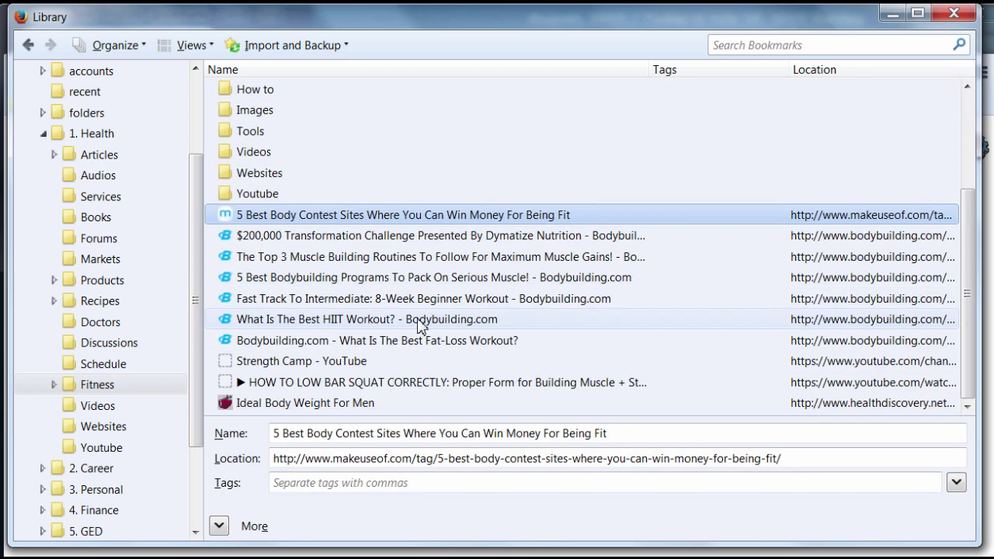
left_click(323, 348, "shift")
scroll(326, 348, "up", 3)
left_click_drag(313, 378, 263, 93)
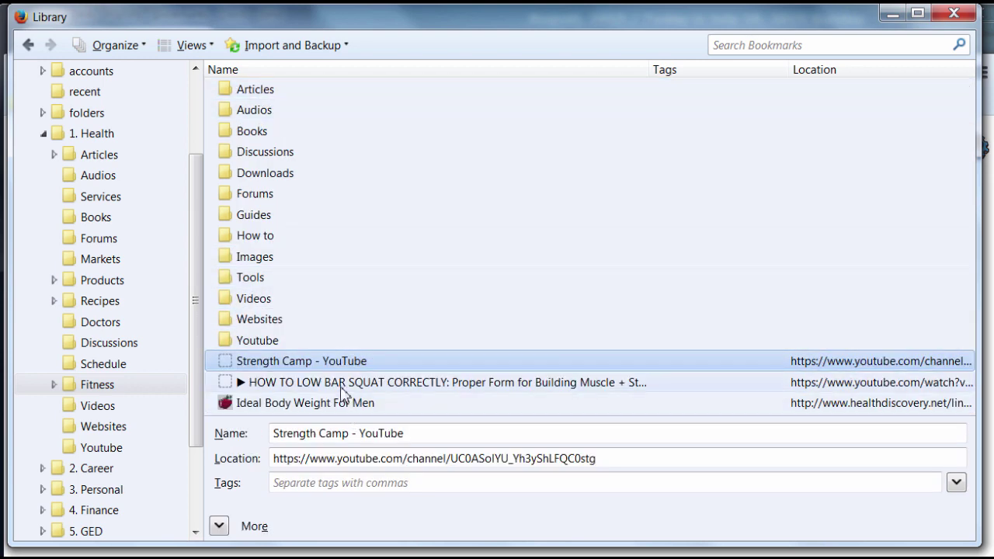
Move the low bar squat and Strength Camp videos into Youtube, and Ideal Body Weight For Men into Articles.
left_click_drag(341, 386, 265, 349)
left_click(270, 362)
left_click_drag(320, 368, 261, 347)
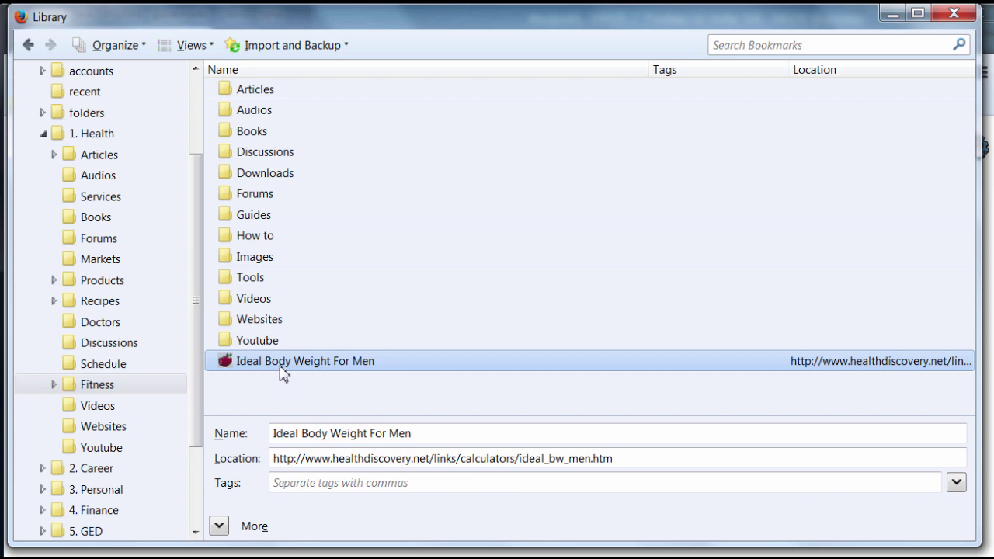
left_click_drag(289, 232, 257, 90)
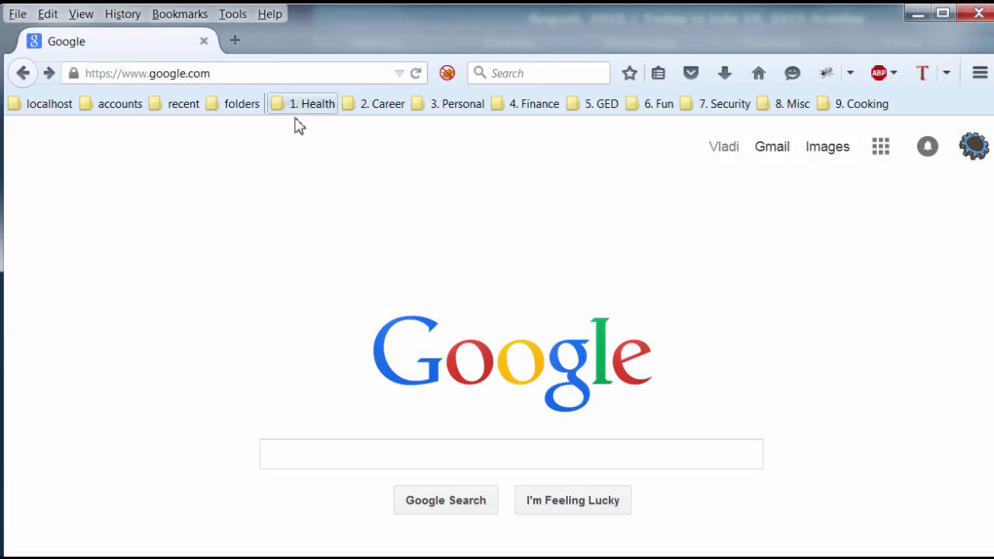
Check 1. Health's Fitness submenu on the toolbar, then close the menus.
left_click(299, 106)
mouse_move(353, 358)
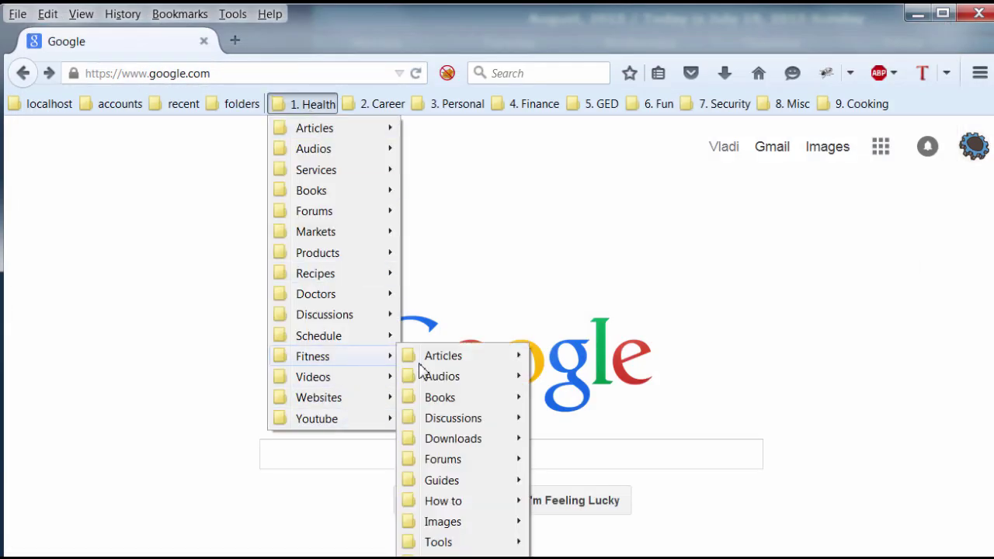
mouse_move(484, 355)
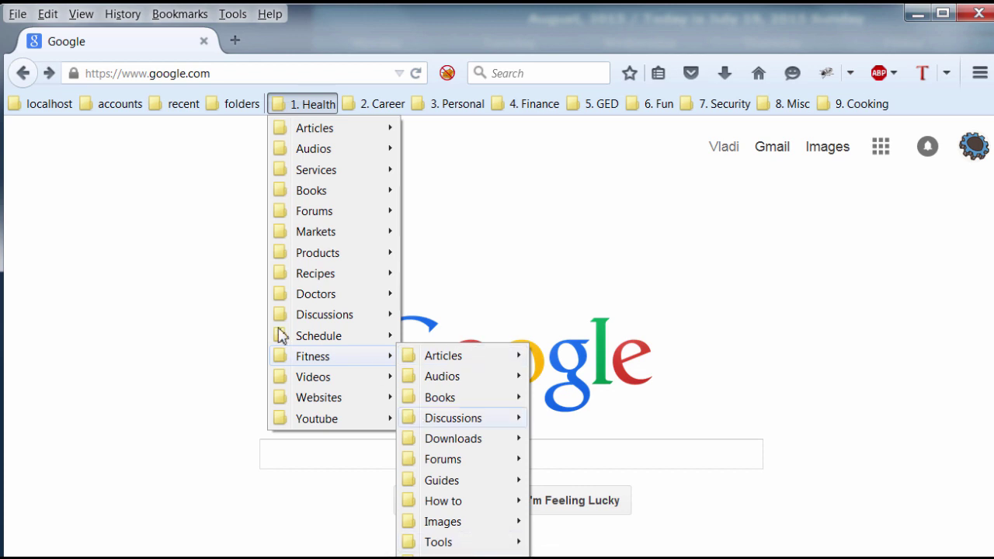
left_click(122, 283)
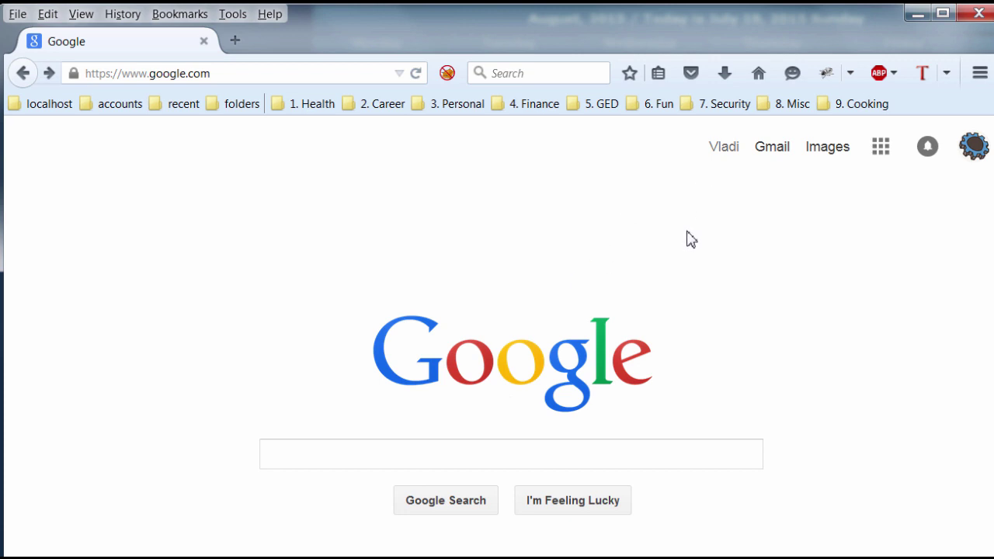
Look through 8. Misc's Desks and 9. Cooking, then switch to the 4. Finance dropdown.
left_click(794, 107)
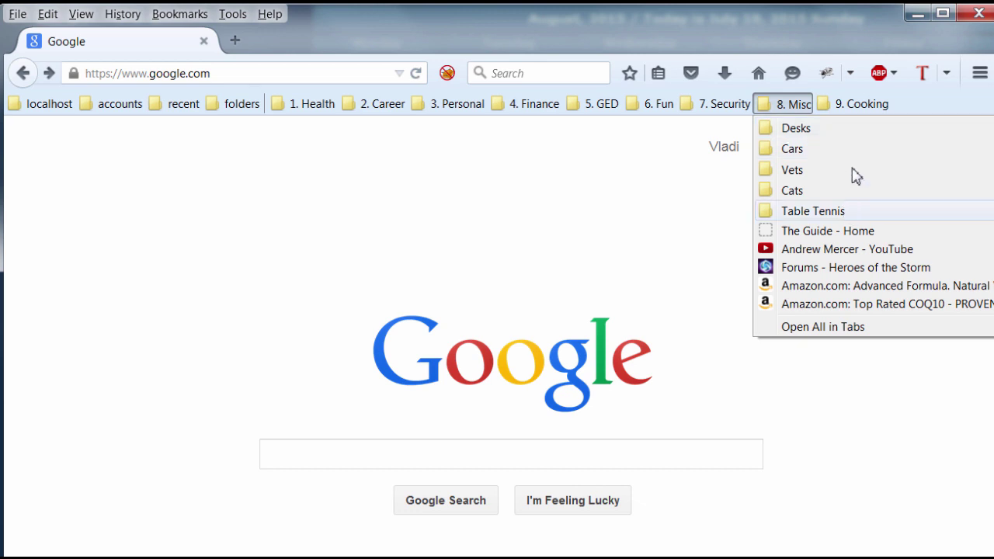
mouse_move(834, 138)
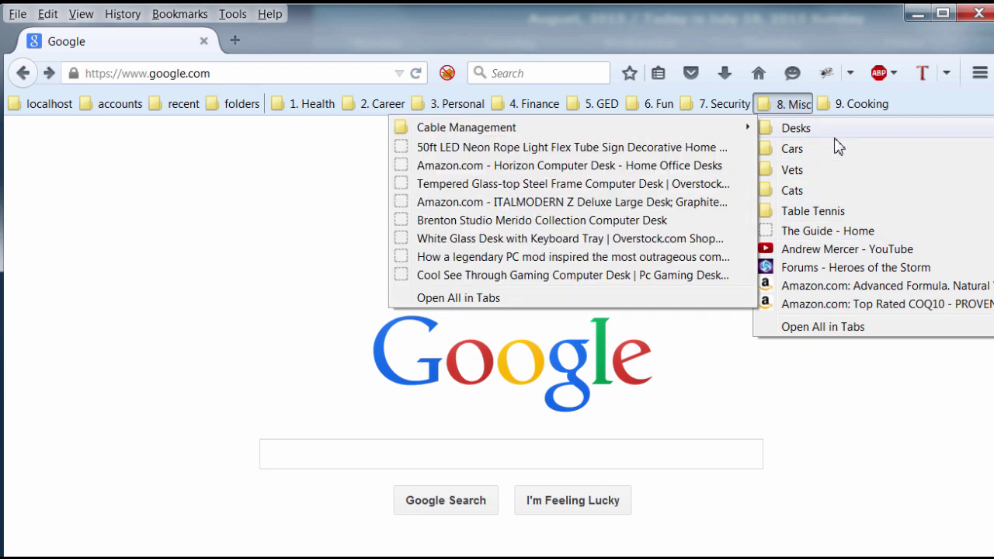
left_click(854, 103)
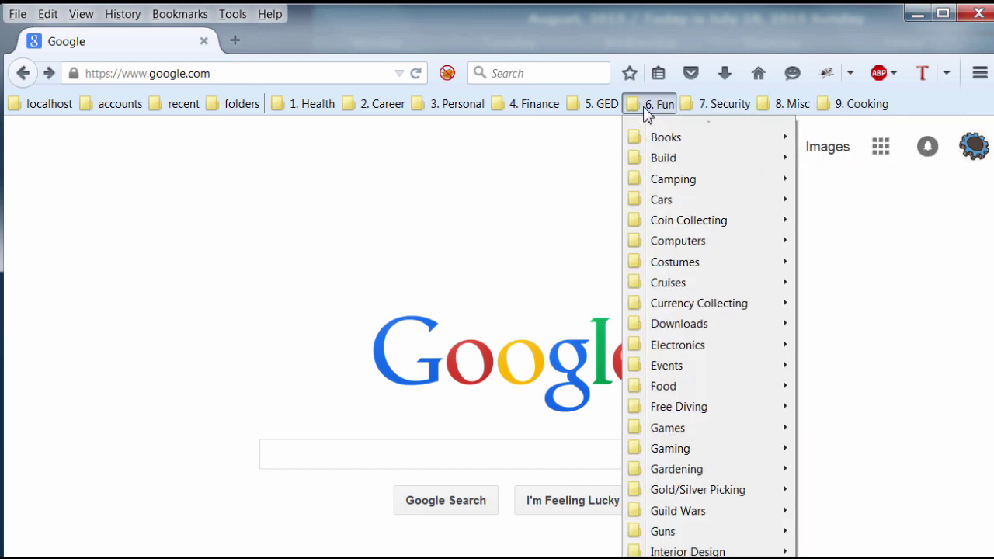
mouse_move(532, 109)
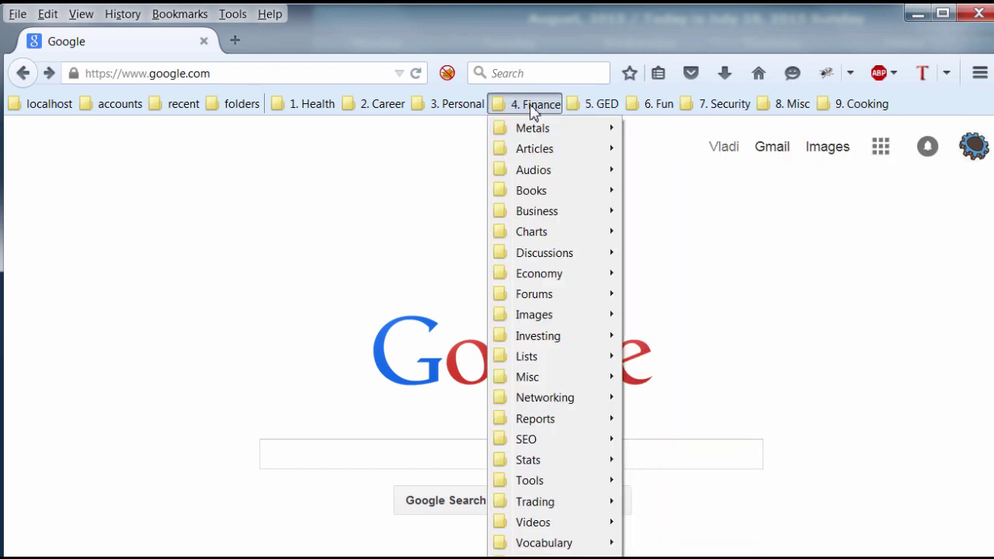
mouse_move(564, 357)
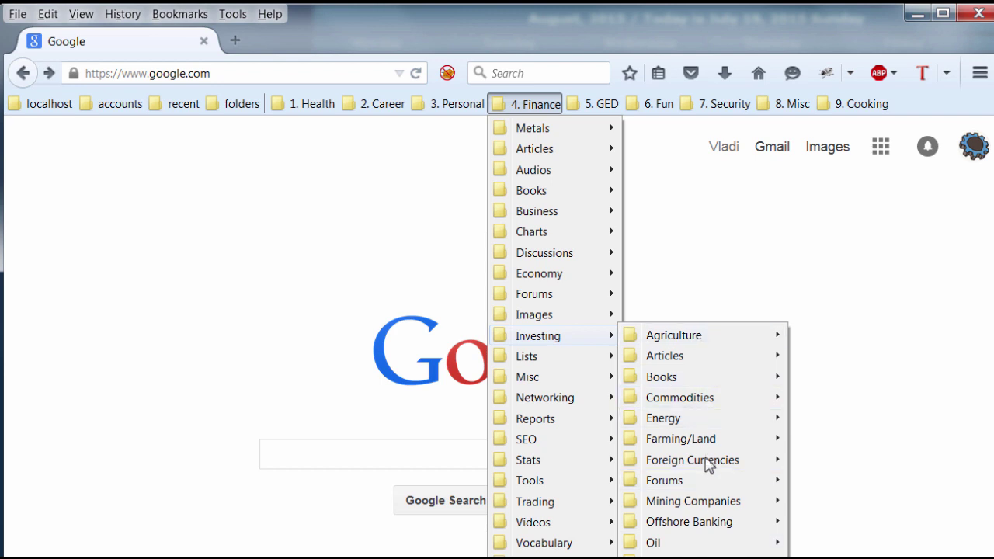
mouse_move(699, 555)
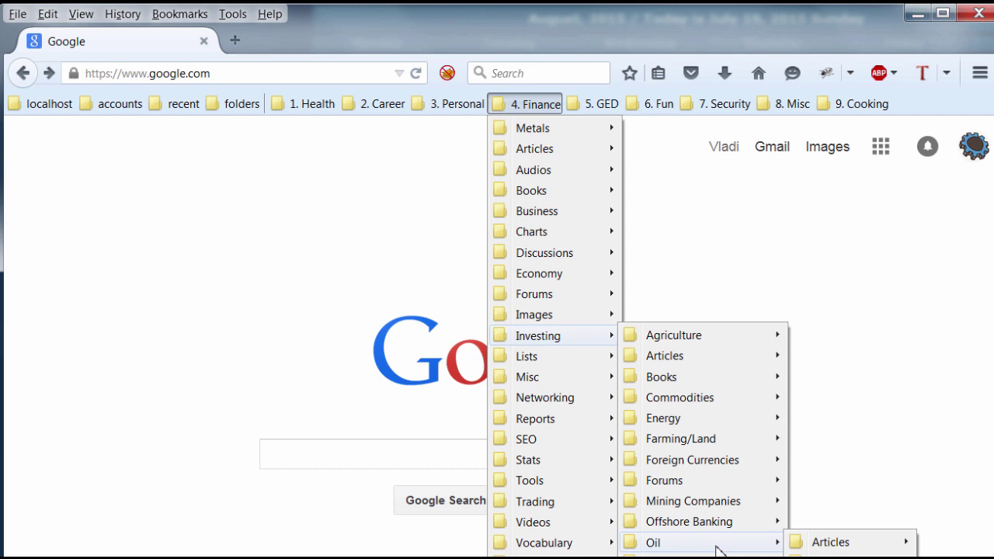
mouse_move(714, 504)
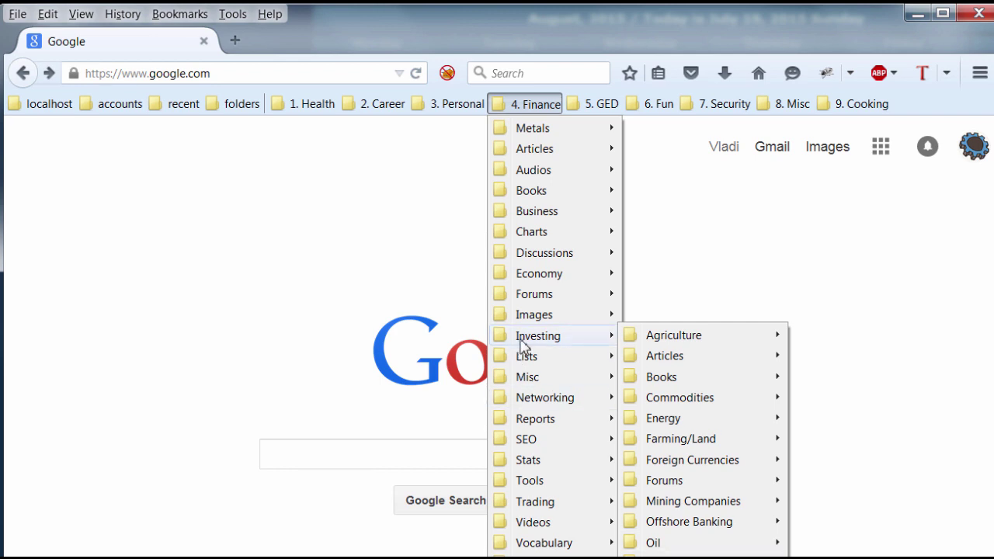
Reopen the 4. Finance folder list, then dismiss it with Esc.
left_click(537, 104)
left_click(537, 104)
mouse_move(563, 342)
key("Escape")
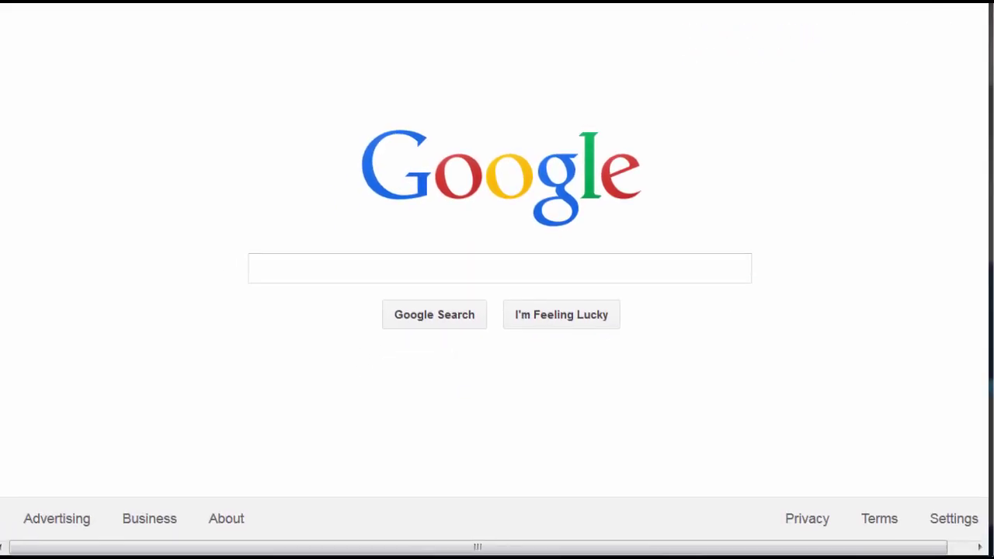
Reopen 4. Finance and navigate Investing > Precious Metals > Silver.
left_click(536, 1)
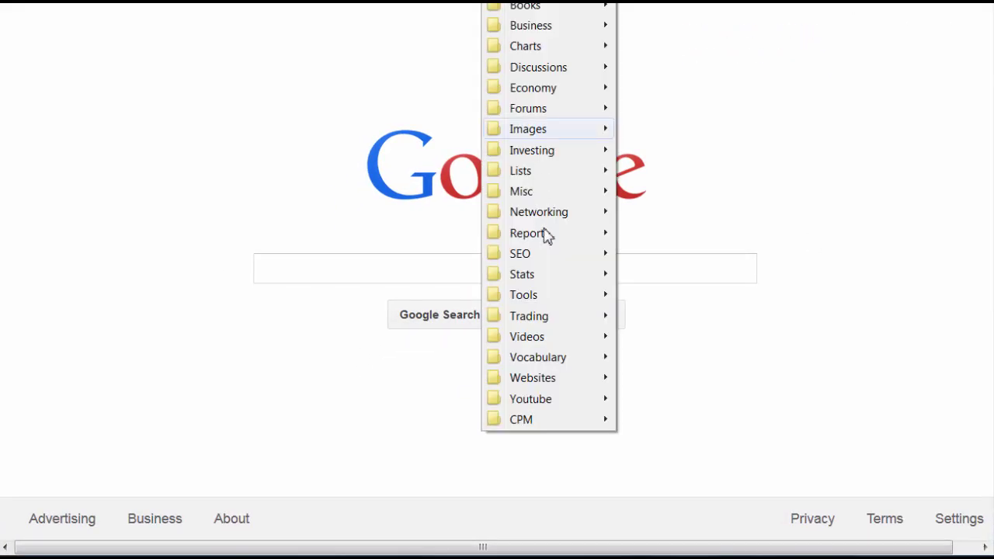
mouse_move(555, 154)
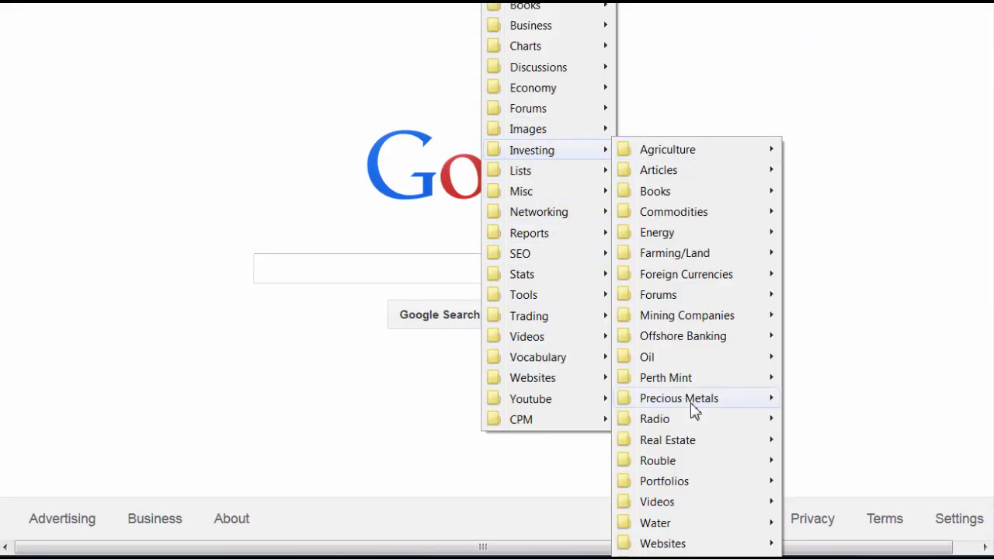
mouse_move(691, 399)
mouse_move(854, 441)
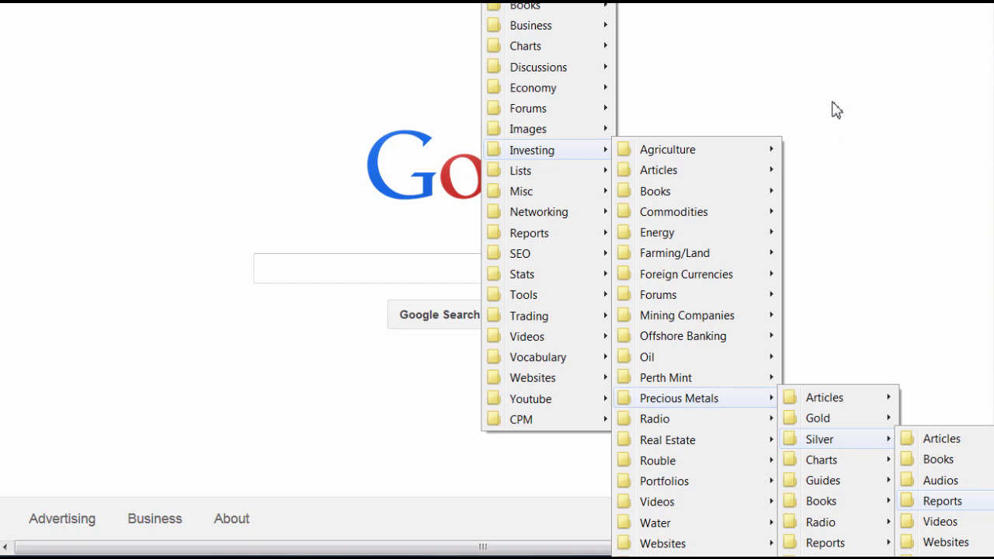
left_click(544, 2)
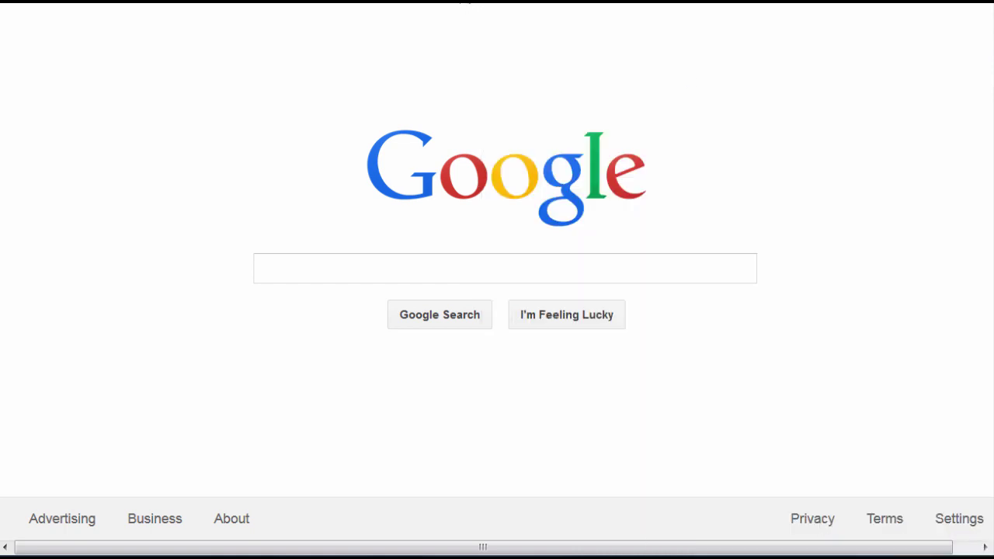
left_click(233, 2)
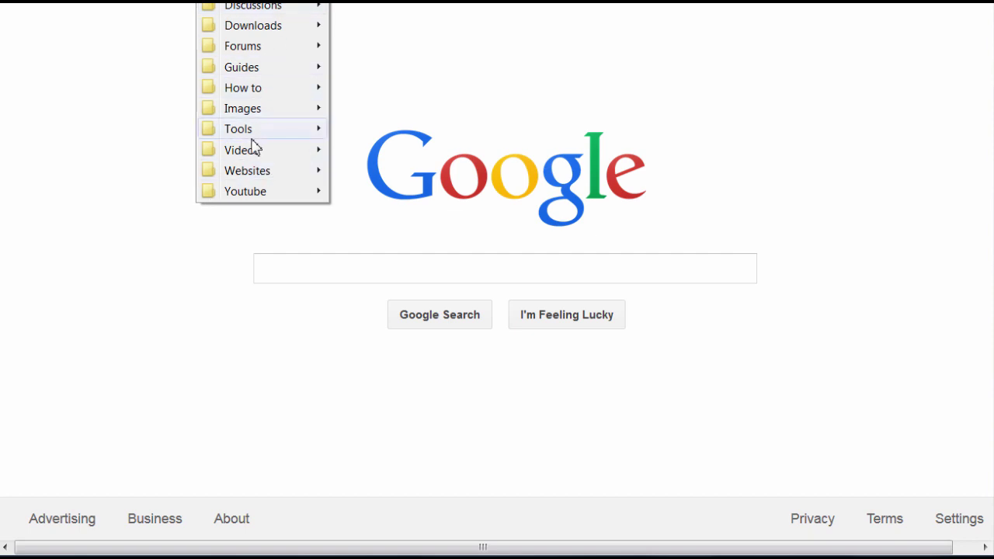
mouse_move(252, 128)
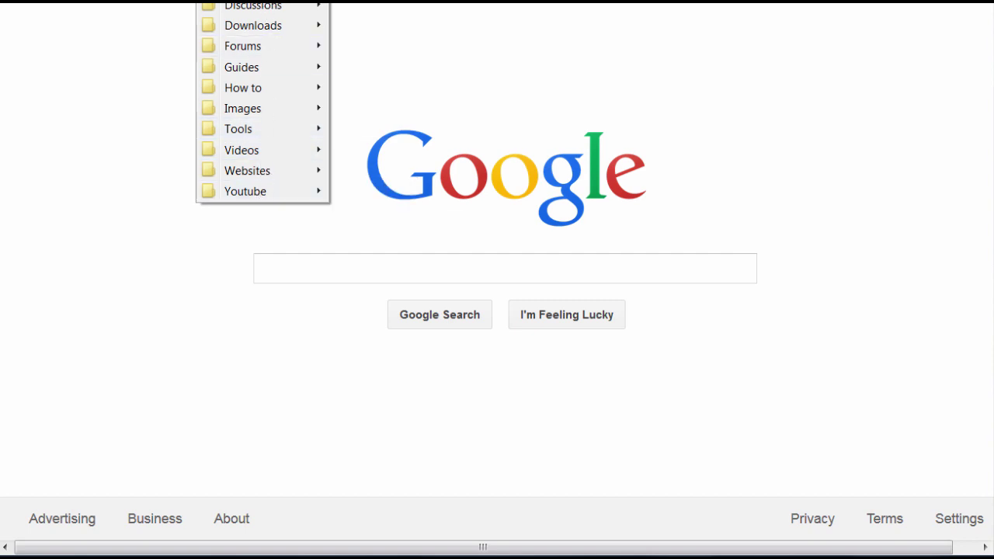
left_click(11, 7)
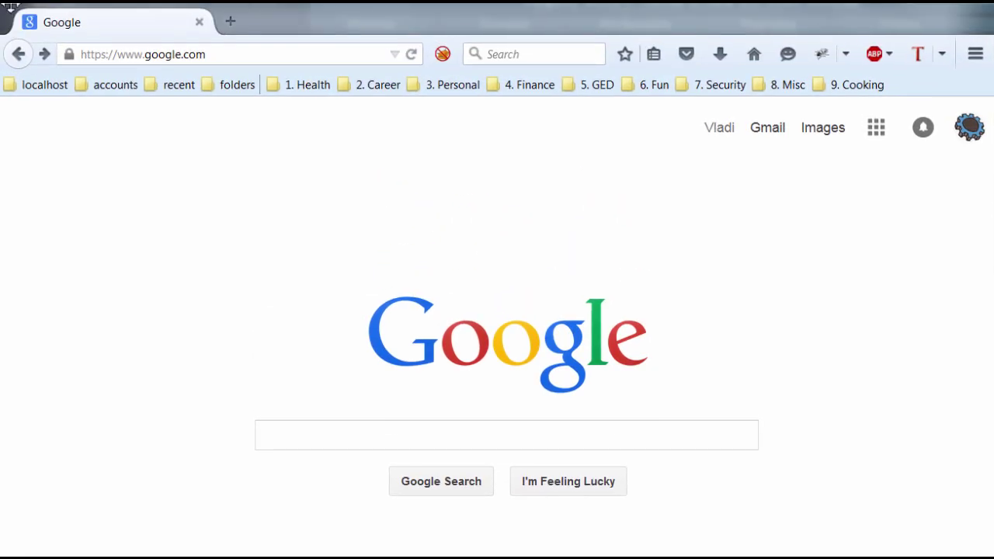
left_click(235, 85)
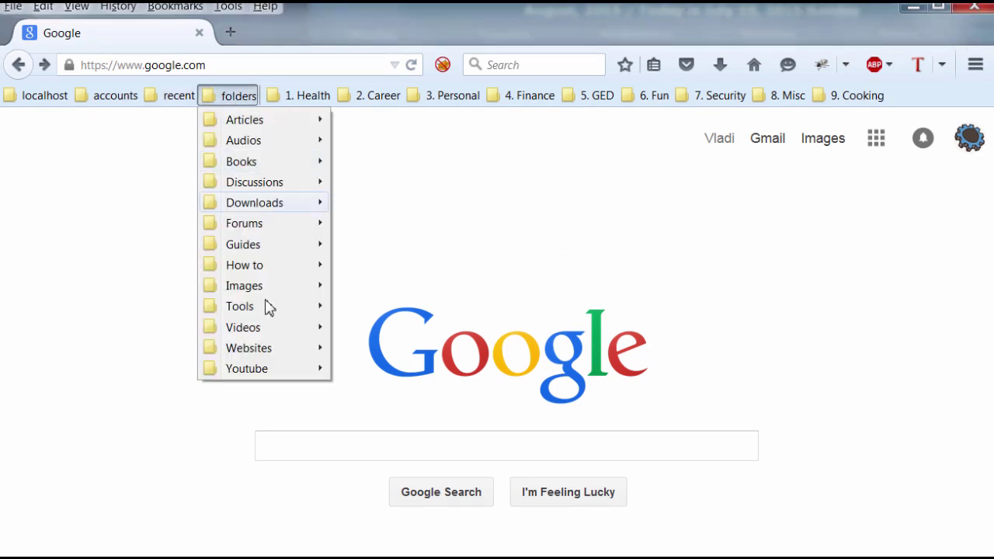
left_click(235, 95)
left_click(232, 96)
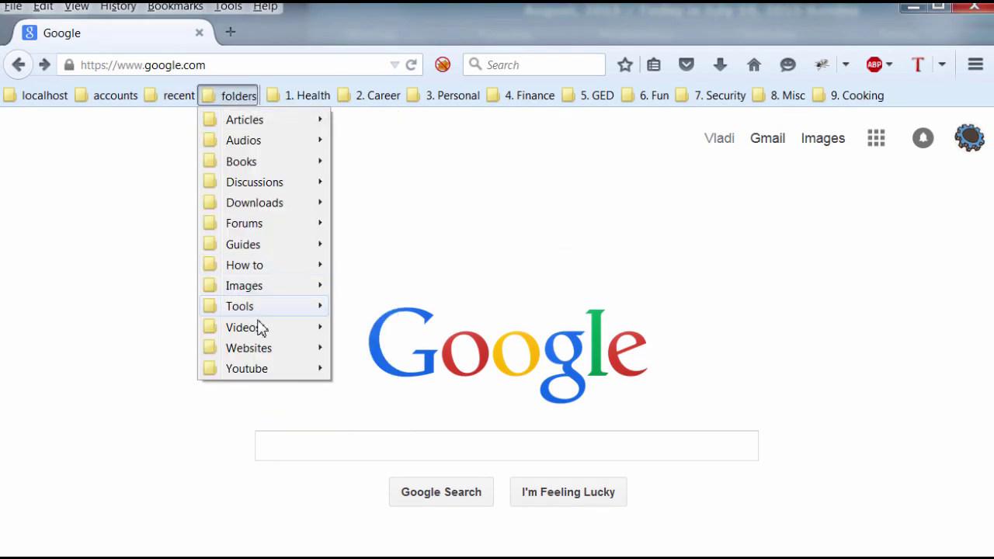
mouse_move(260, 327)
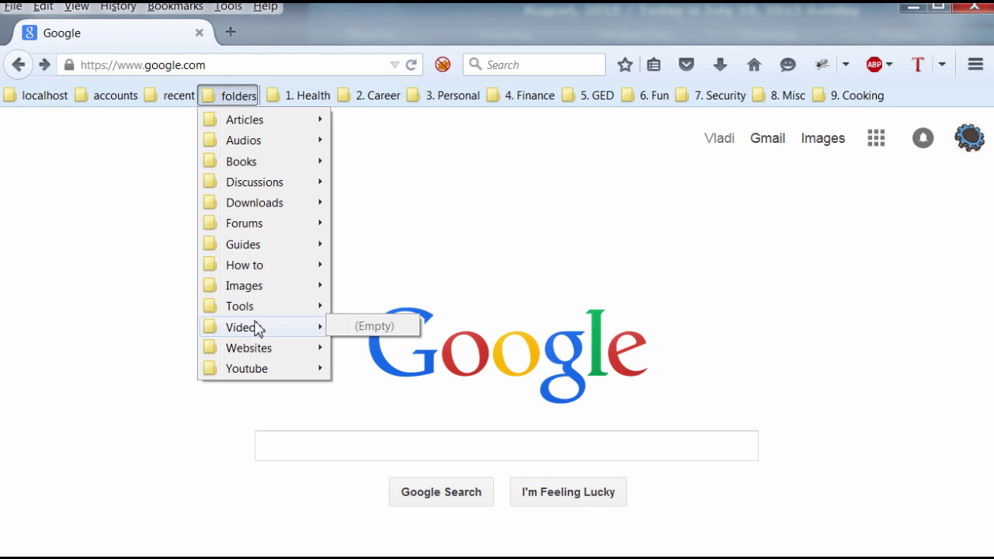
left_click(488, 204)
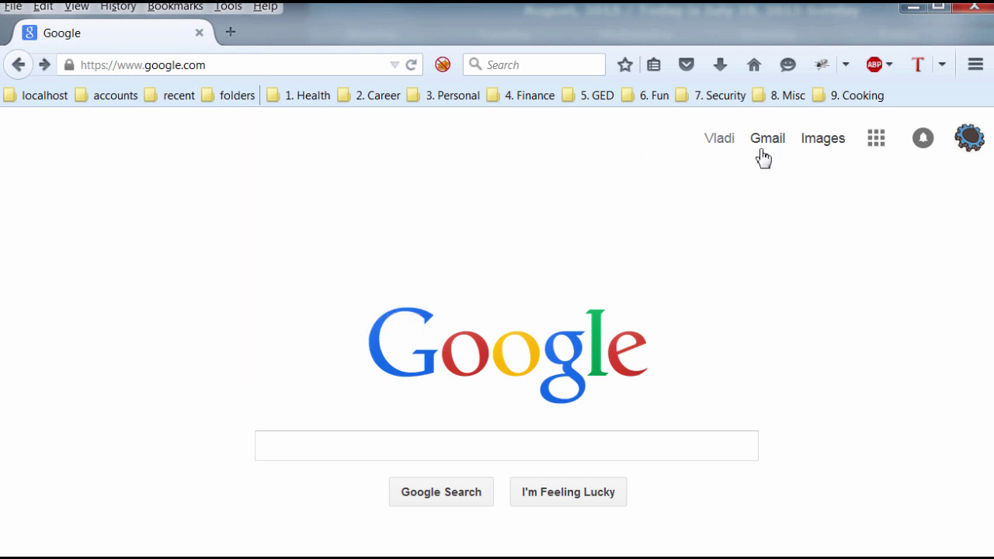